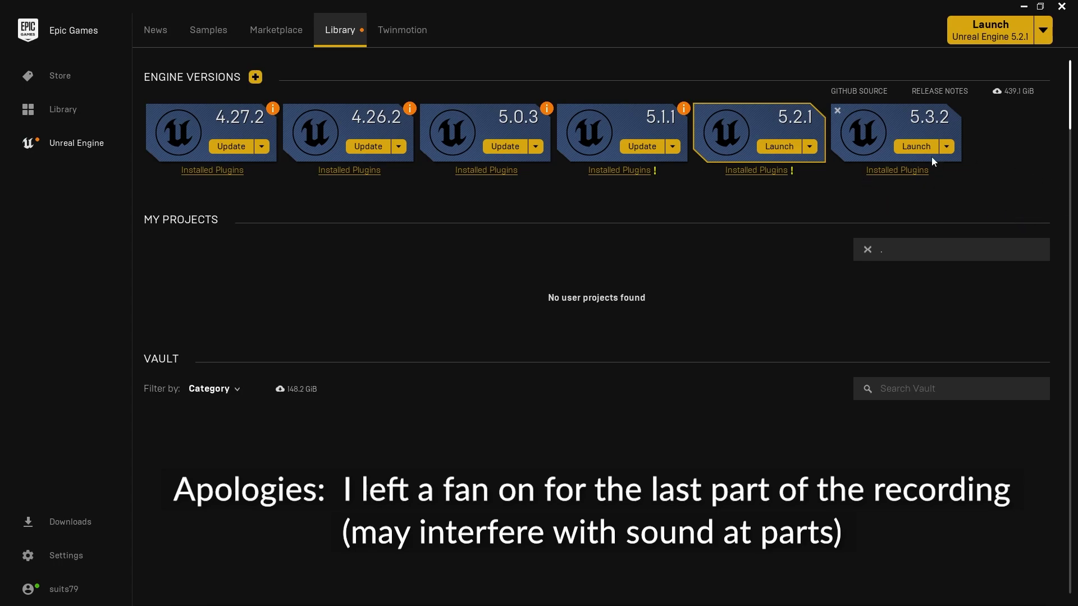
In Unreal Engine 5.3.2, set up a Blank C++ game project named RTSFramework.
click(916, 147)
click(320, 173)
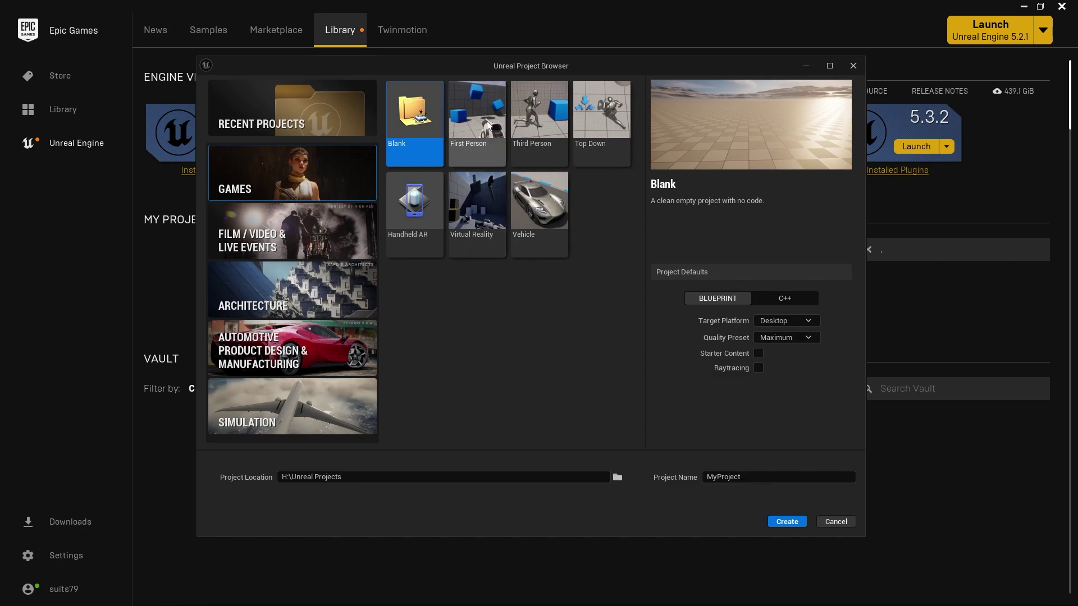
click(764, 299)
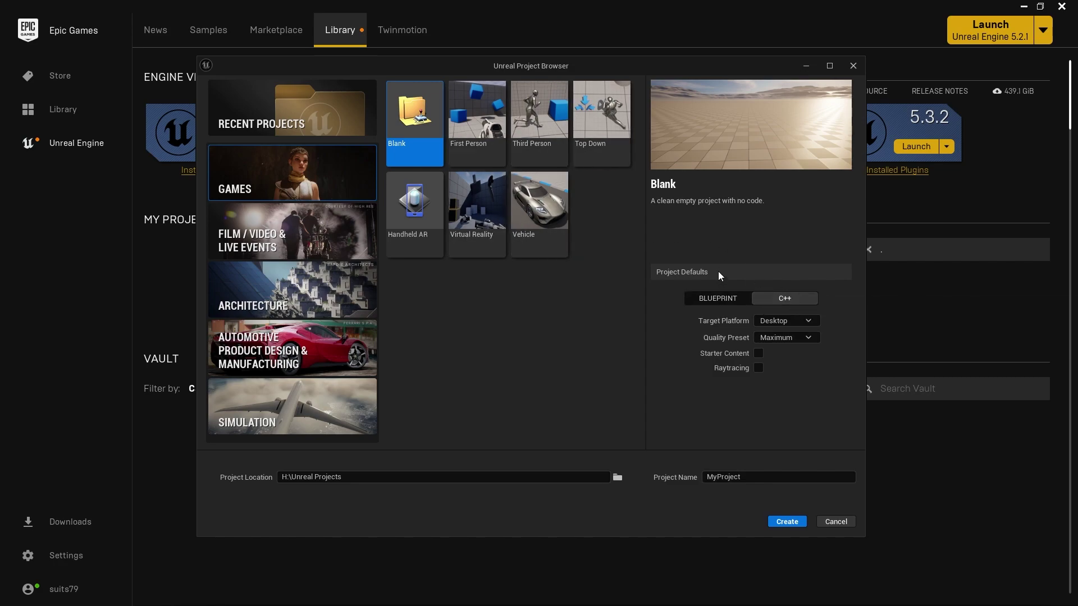
click(729, 478)
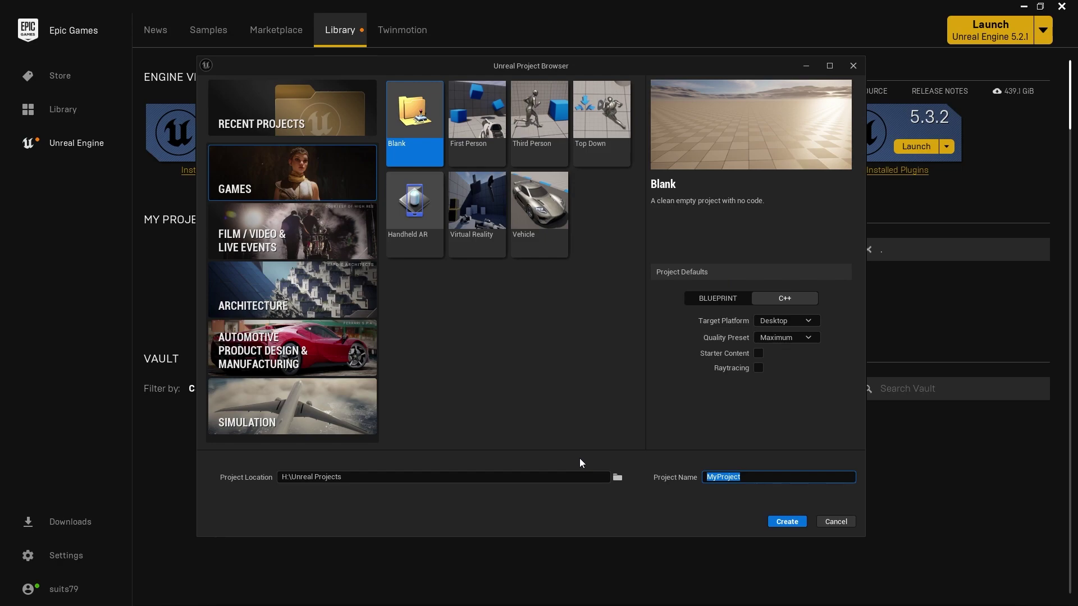
text(RTSFramework)
Create the RTSFramework project, trust its solution in Rider, and minimise Rider.
click(787, 521)
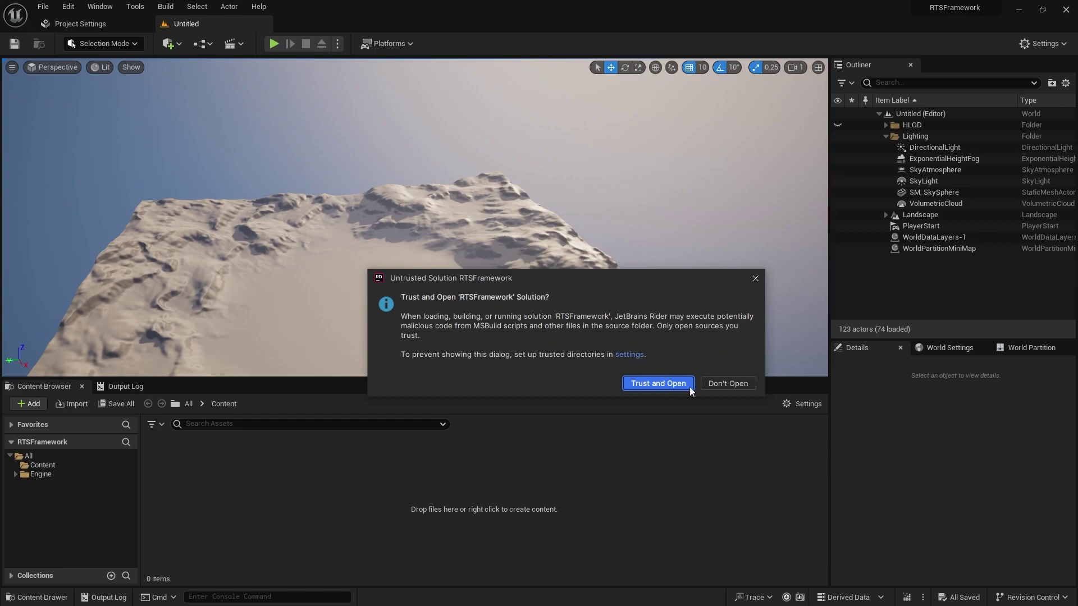
click(670, 386)
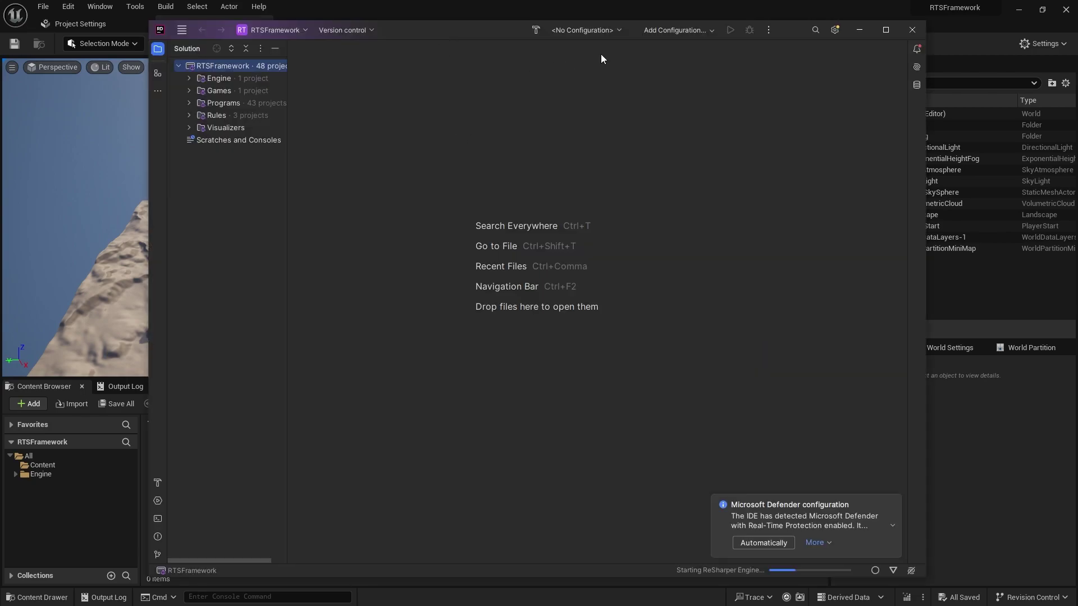
click(860, 30)
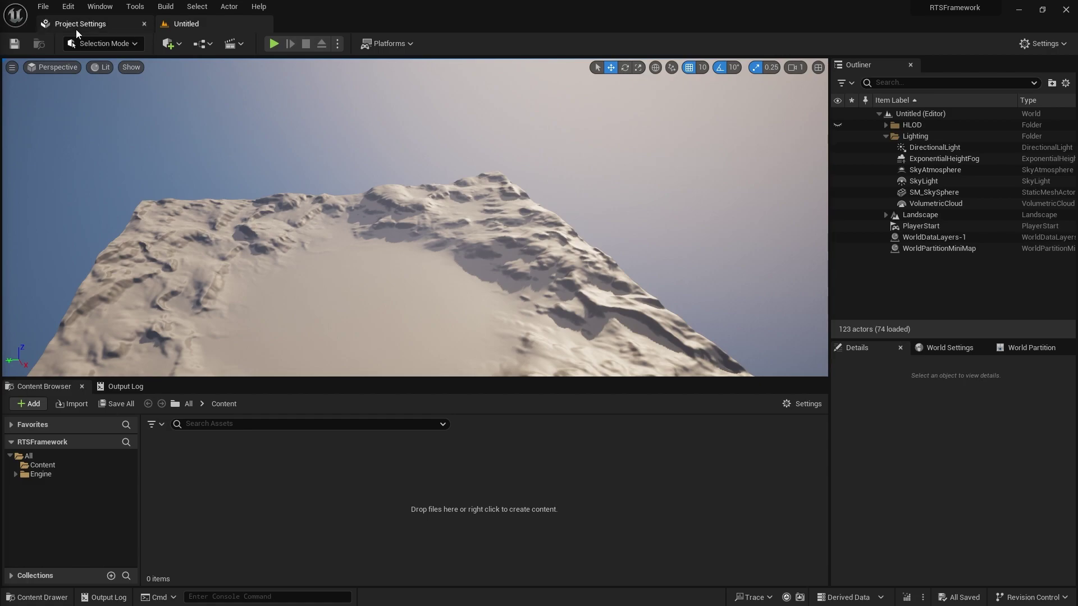
In Editor Preferences, set Asset Editor Open Location to Main Window.
click(68, 6)
click(140, 160)
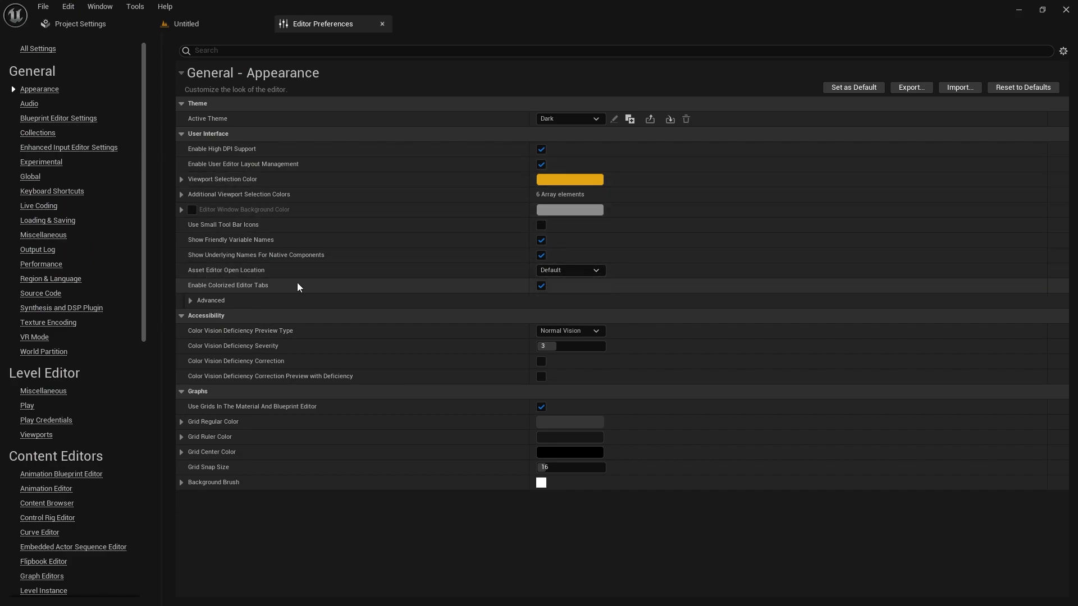
click(570, 270)
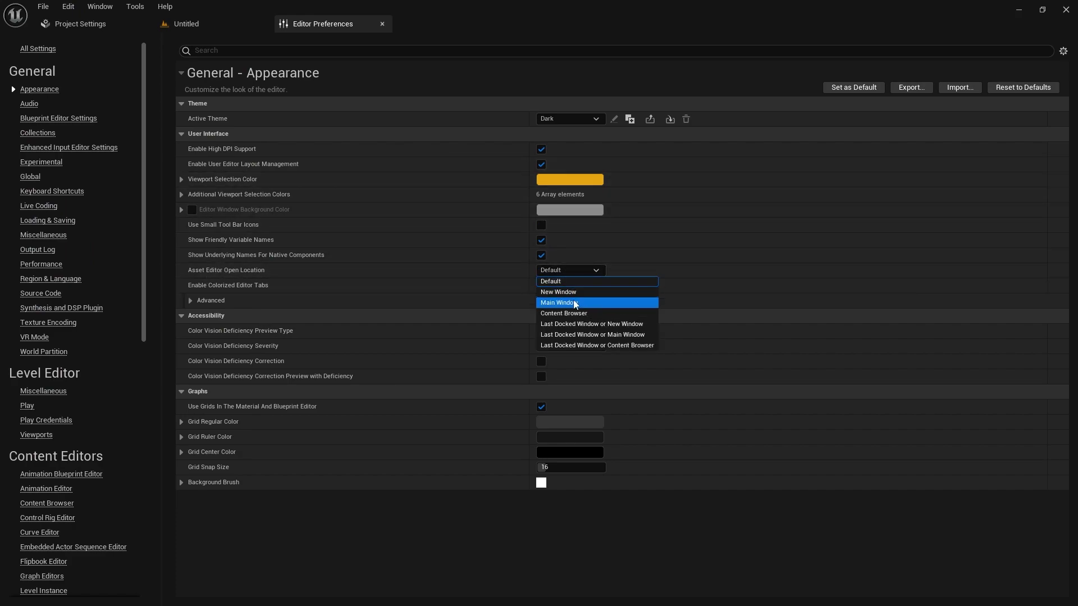
click(575, 293)
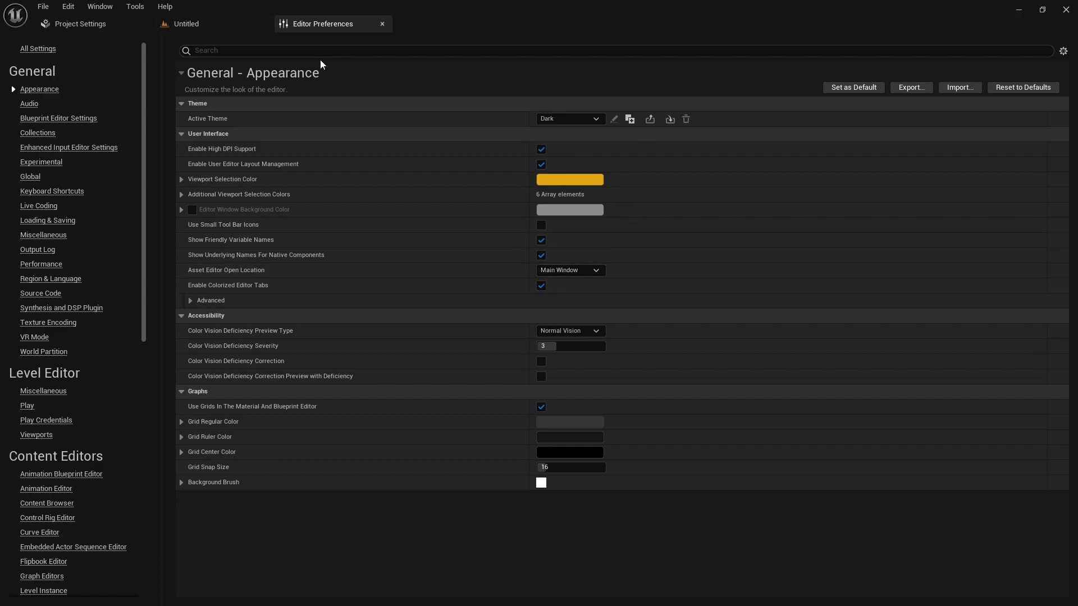
Close Editor Preferences and create a Maps folder under Content in Save Current Level As.
click(382, 24)
click(41, 8)
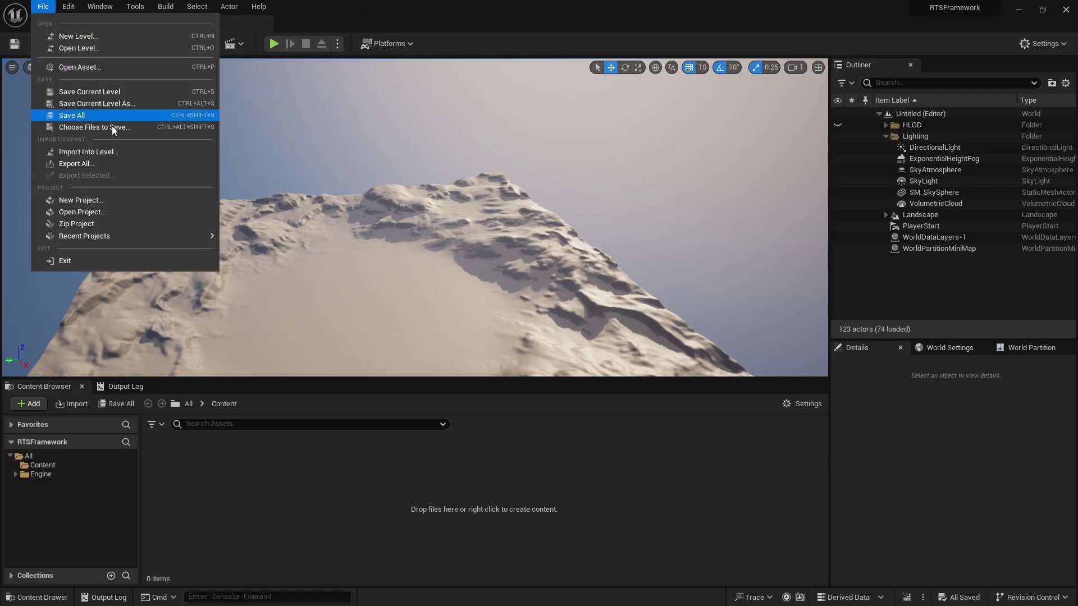
click(112, 91)
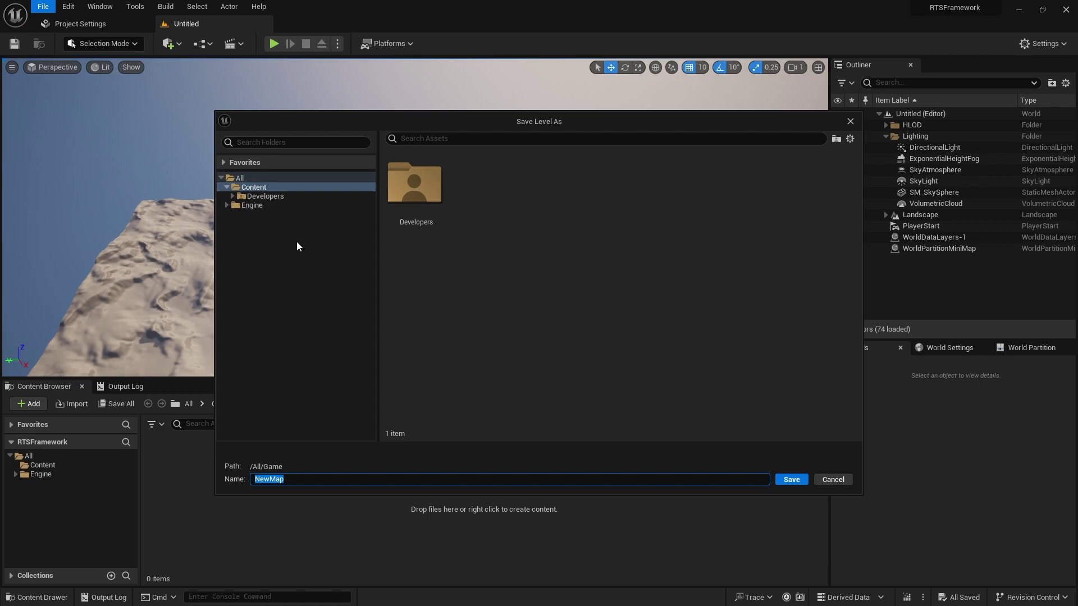
right_click(261, 188)
click(307, 208)
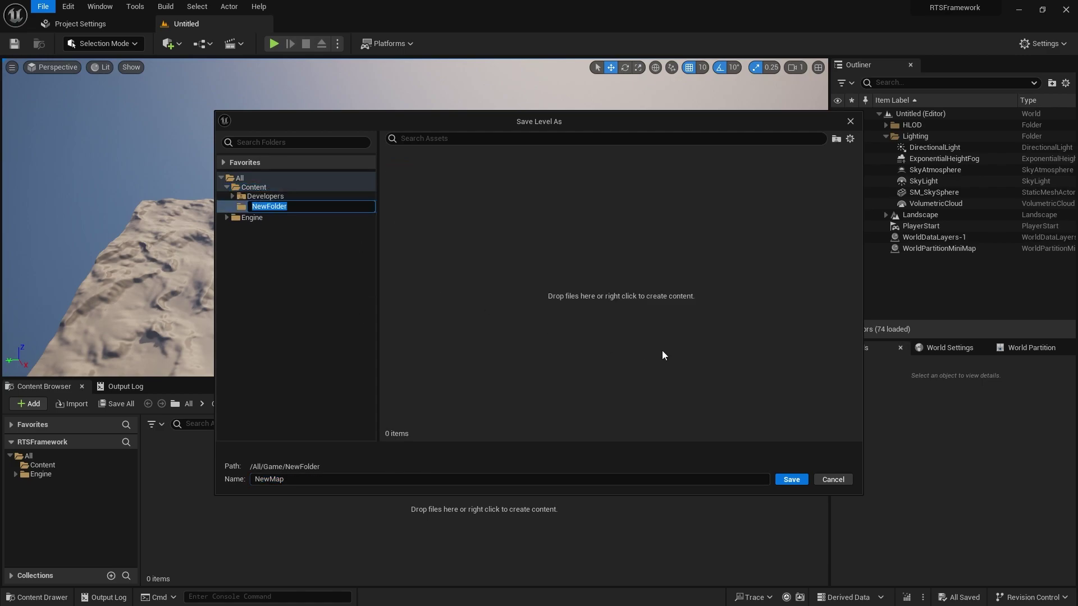
text(Maps)
key(Return)
Name the level TestMap and save it into the Maps folder.
click(275, 480)
drag(270, 481, 196, 479)
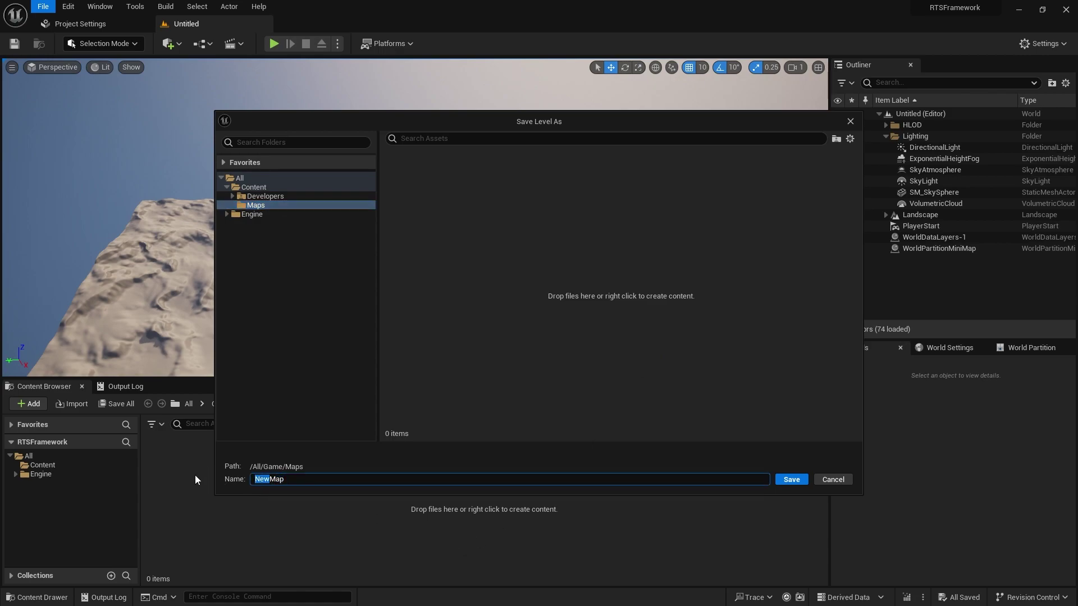
text(Test)
click(792, 480)
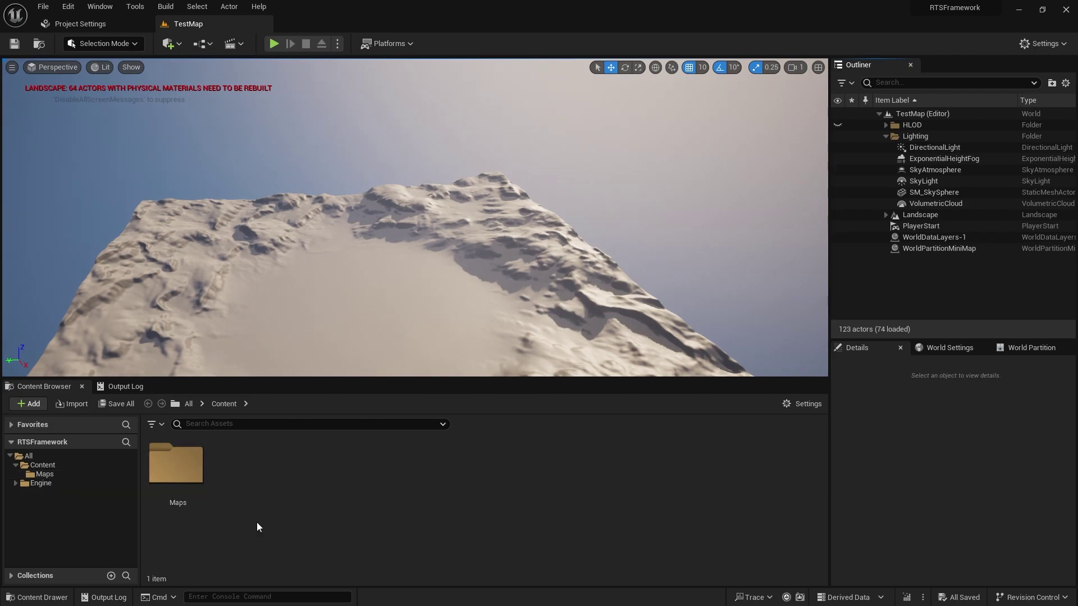
Open the Maps folder and inspect the Asset Manager's Map scan directories in Project Settings.
double_click(176, 465)
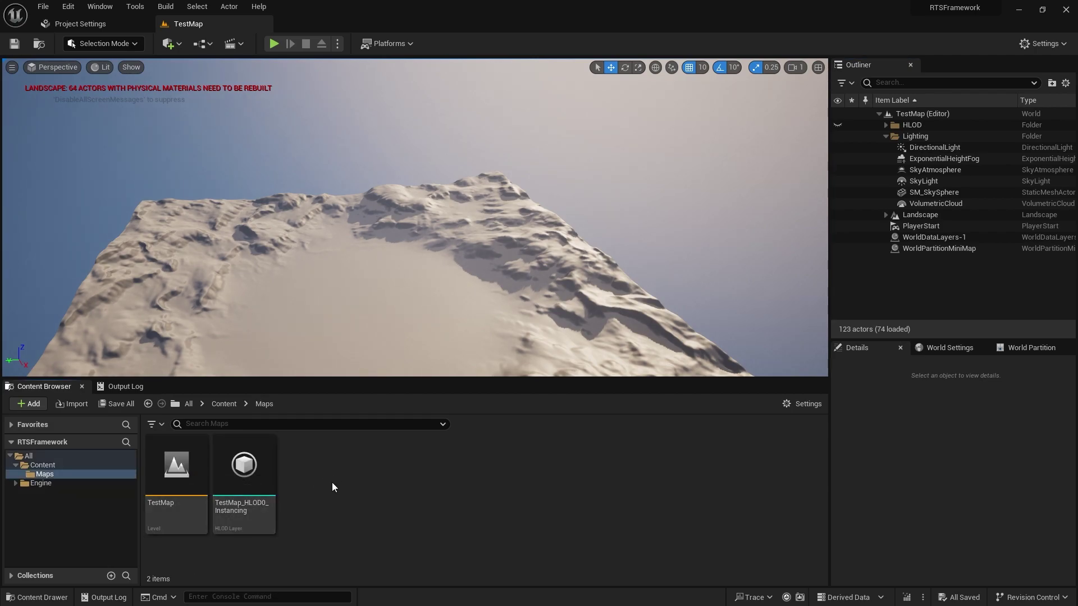
click(90, 23)
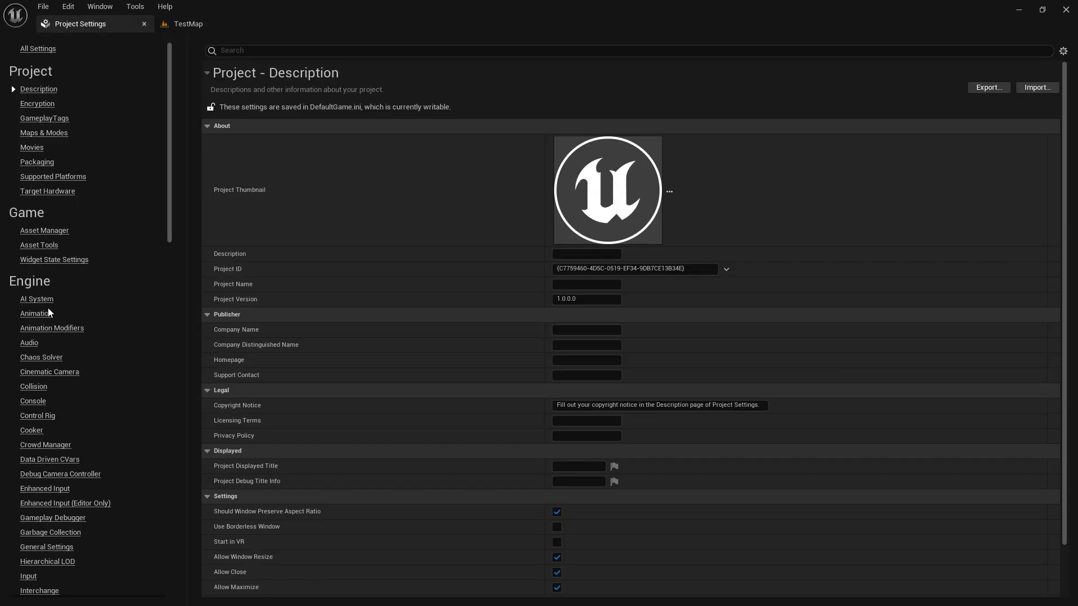
click(45, 231)
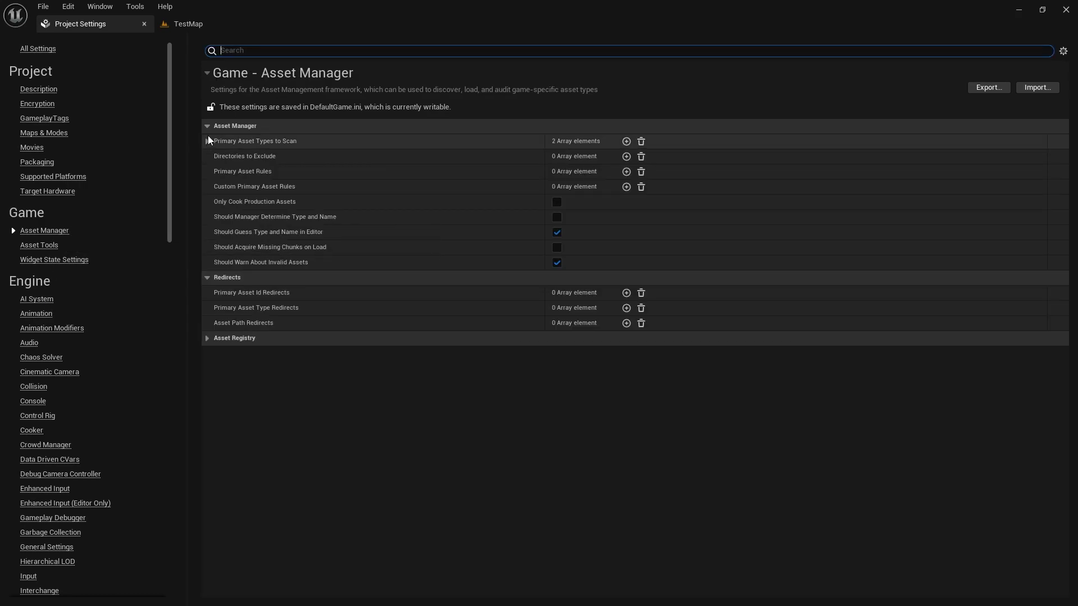
click(207, 140)
click(217, 157)
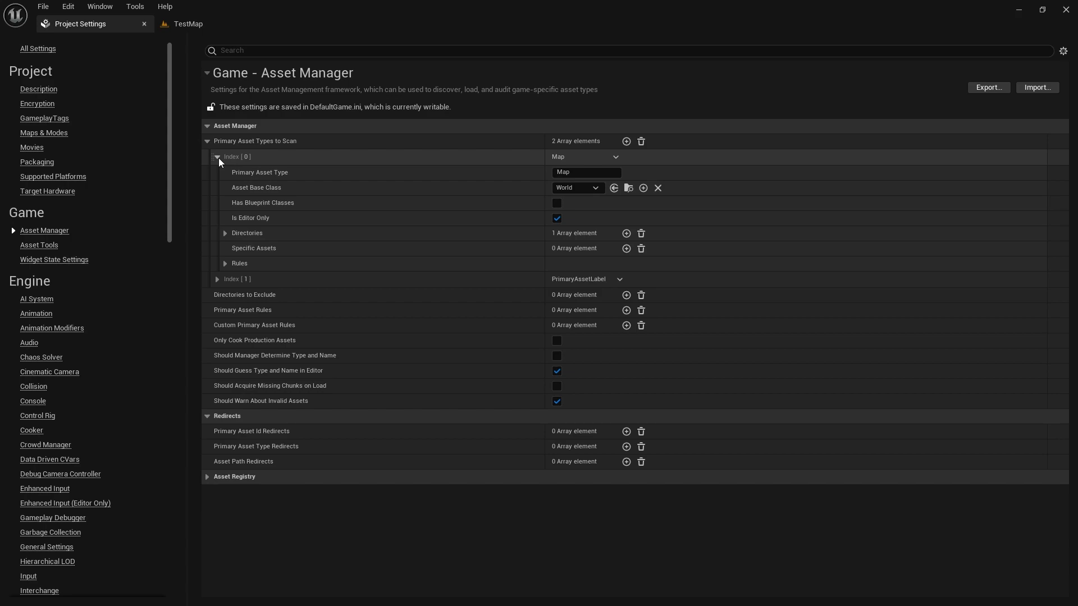
click(225, 232)
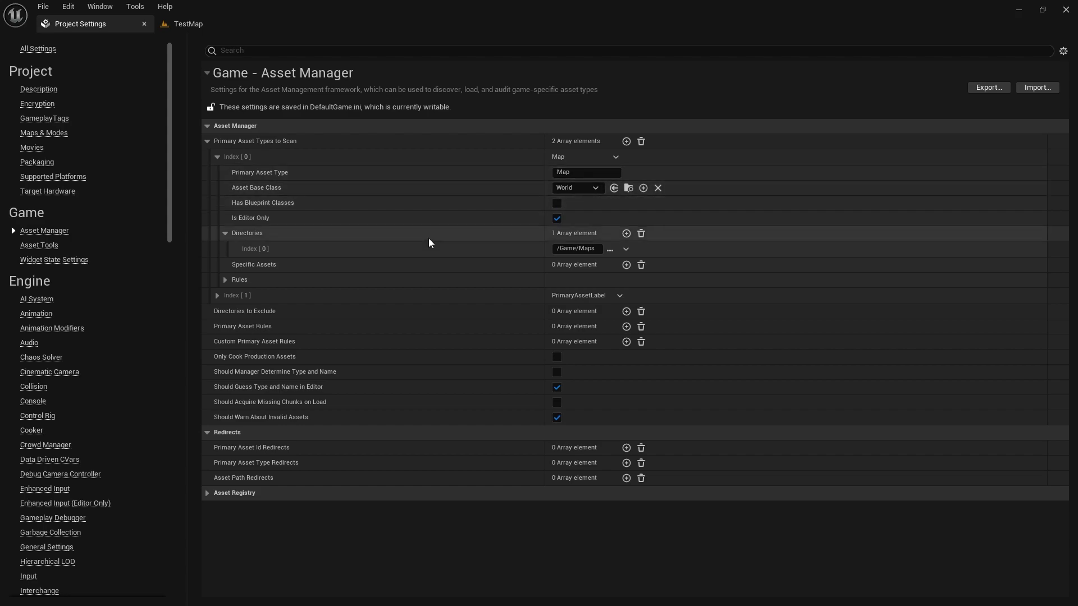
In Maps & Modes, set both Editor Startup Map and Game Default Map to TestMap.
click(195, 25)
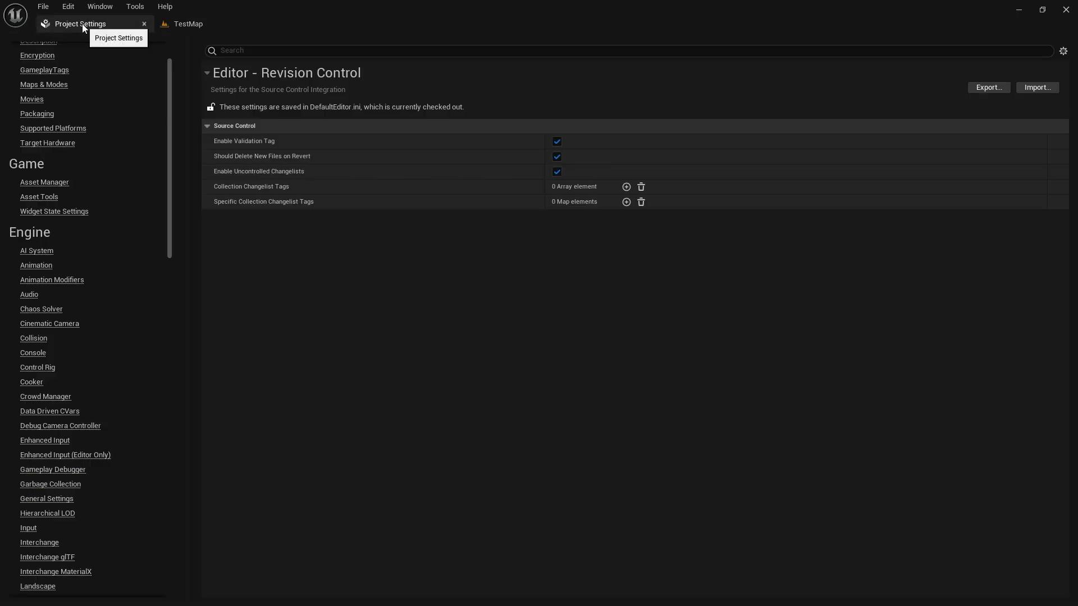
scroll(79, 128, up, 2)
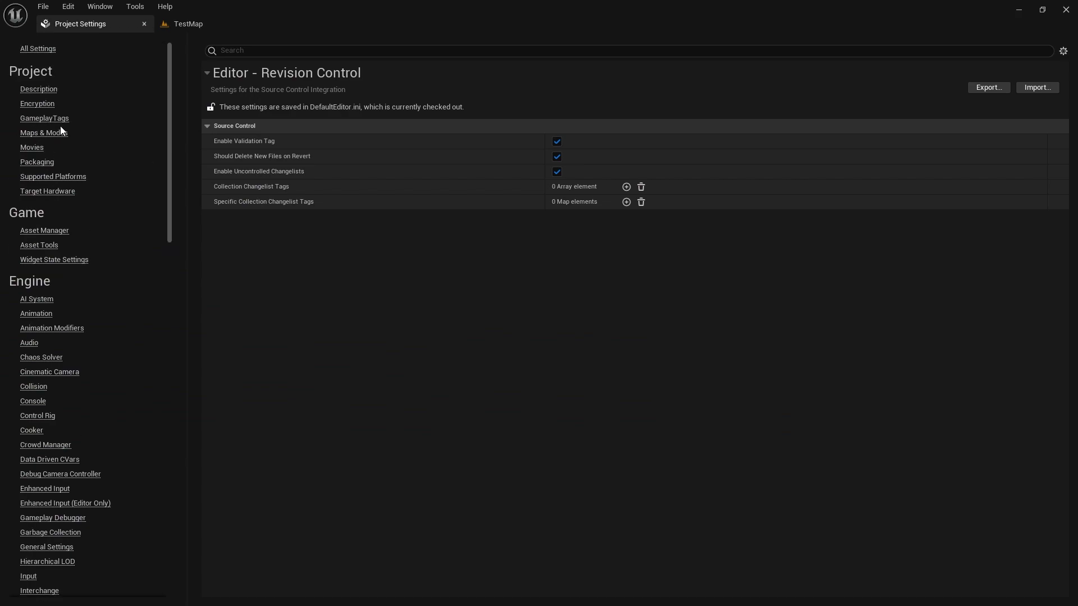
click(61, 134)
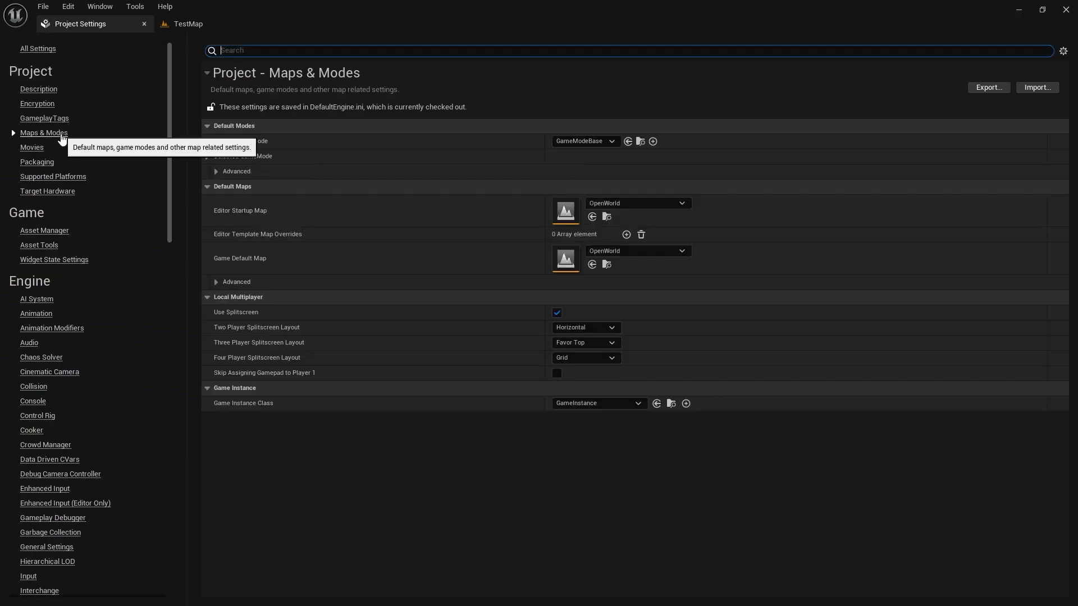
click(631, 203)
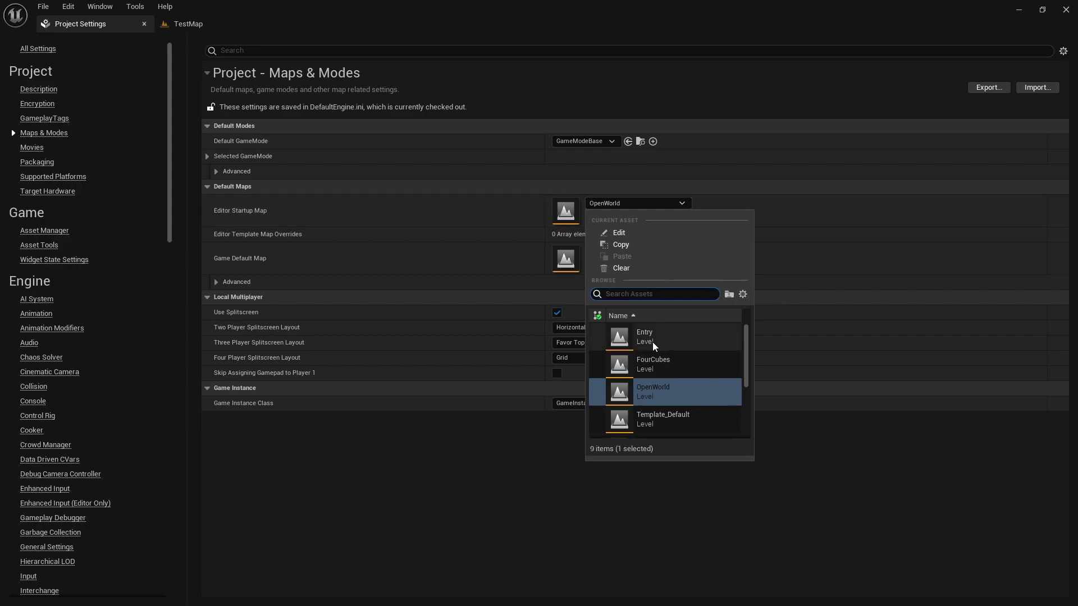
scroll(679, 378, down, 2)
click(654, 393)
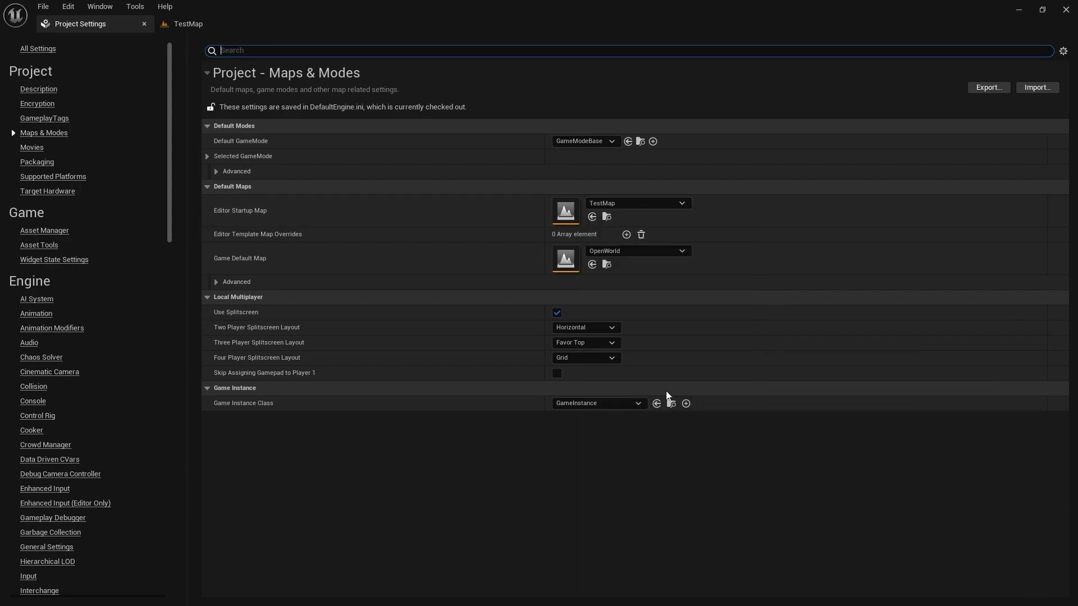
click(620, 250)
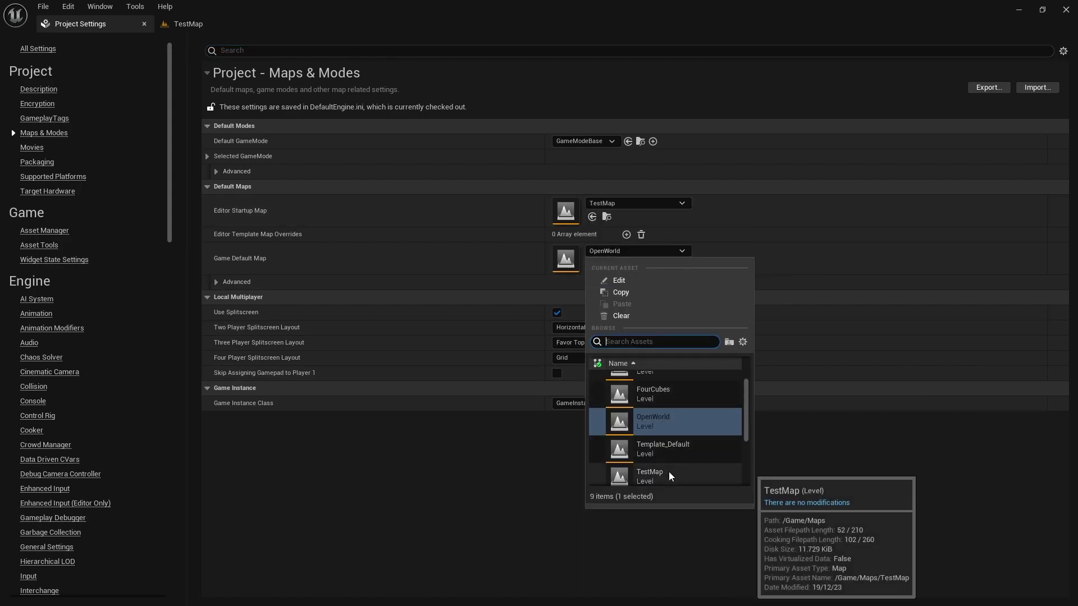
click(669, 473)
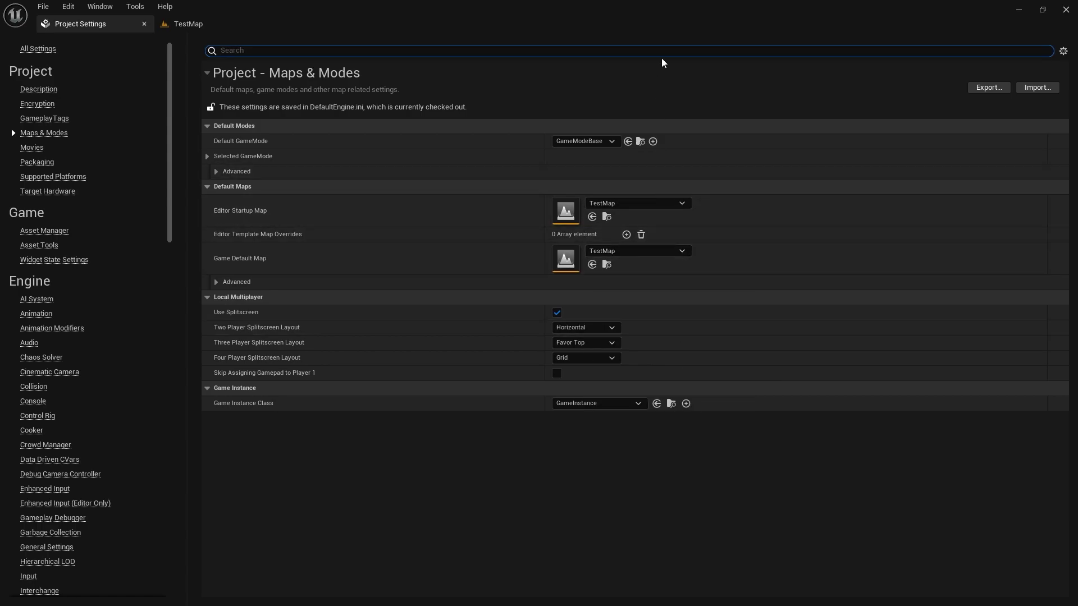
Create an Actor-based Blueprint named NewBlueprint in the Content folder.
click(188, 23)
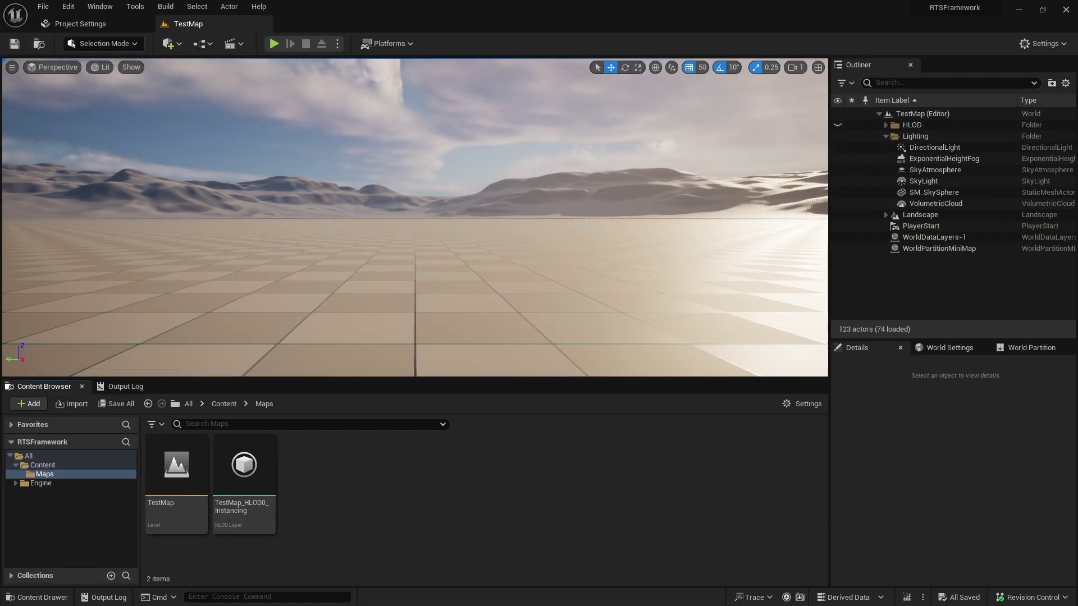
click(52, 465)
right_click(329, 501)
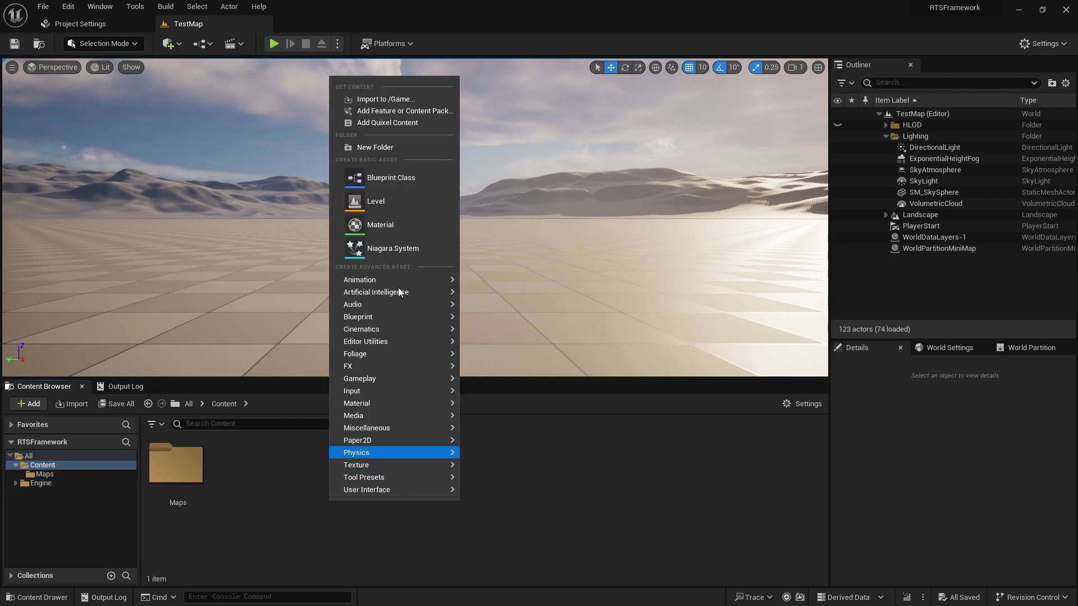
click(382, 175)
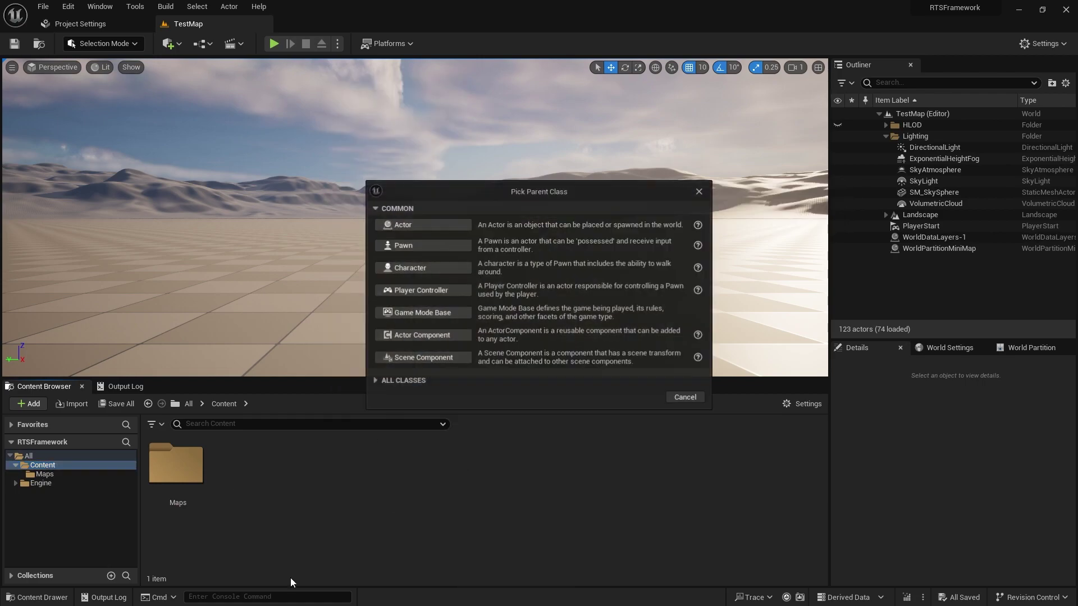
click(417, 225)
key(Return)
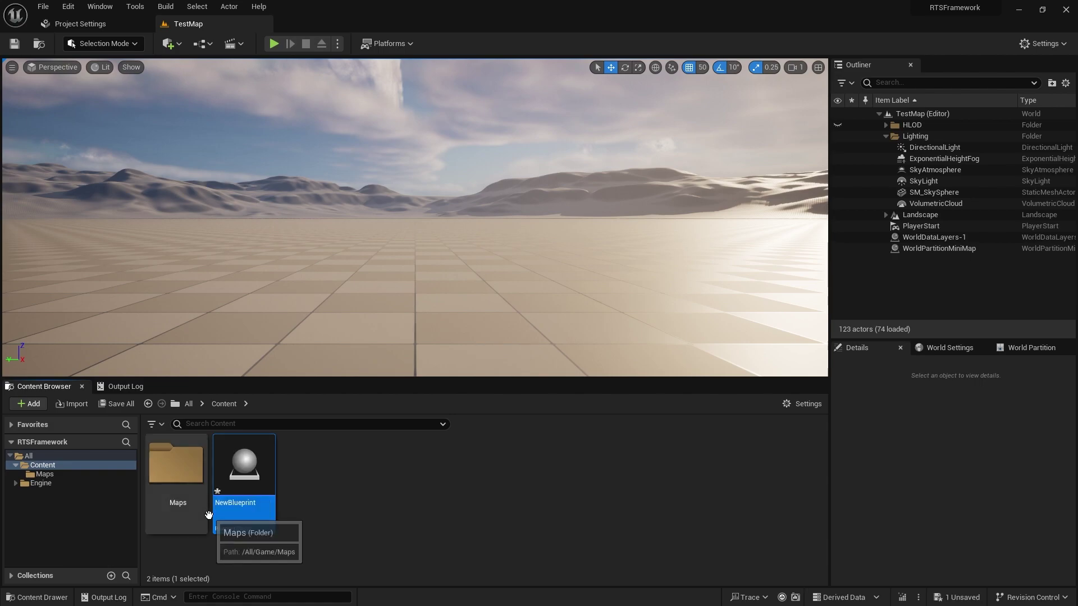
Set Save on Compile to Always in NewBlueprint, compile it, then delete it.
double_click(242, 472)
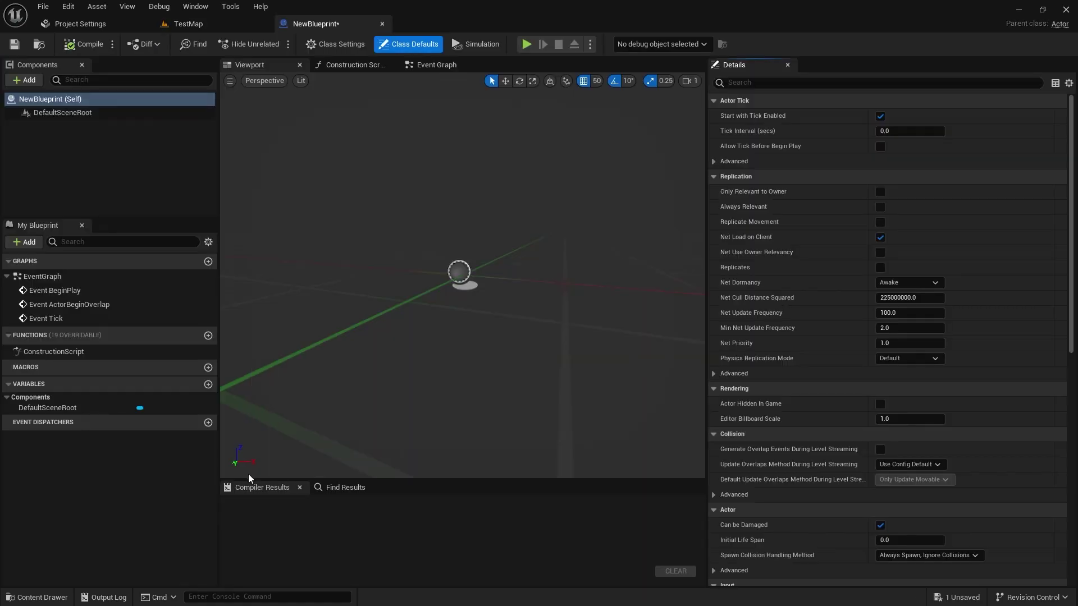
click(113, 44)
mouse_move(191, 64)
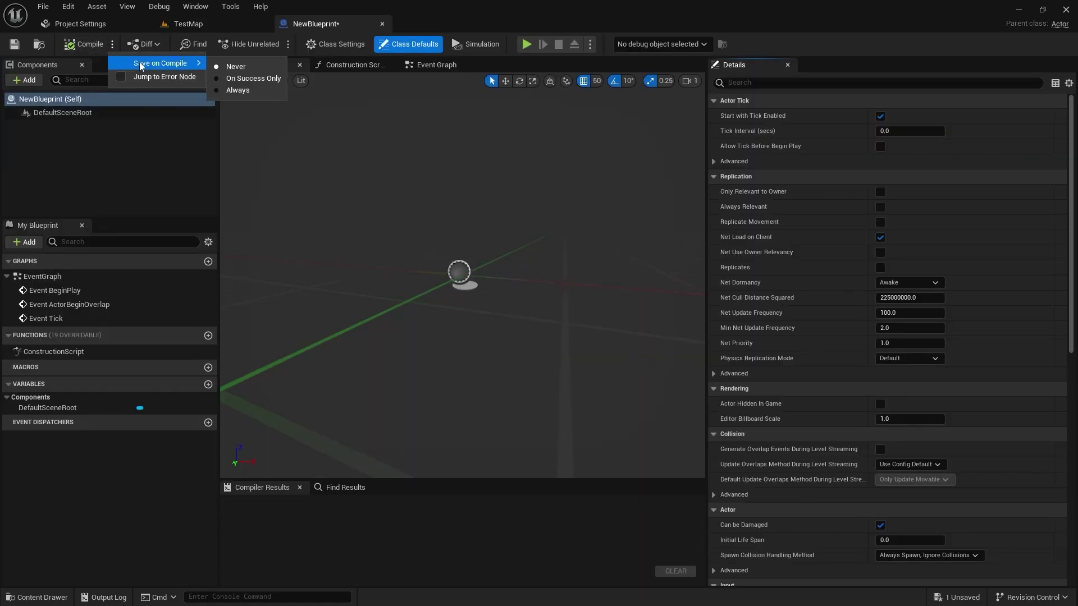
click(238, 90)
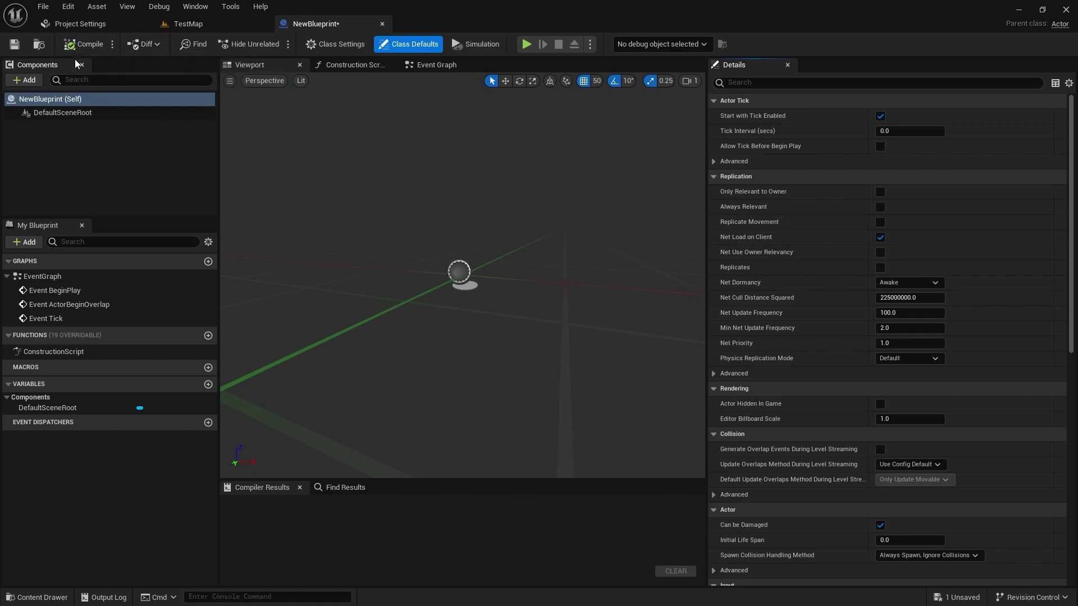
click(76, 45)
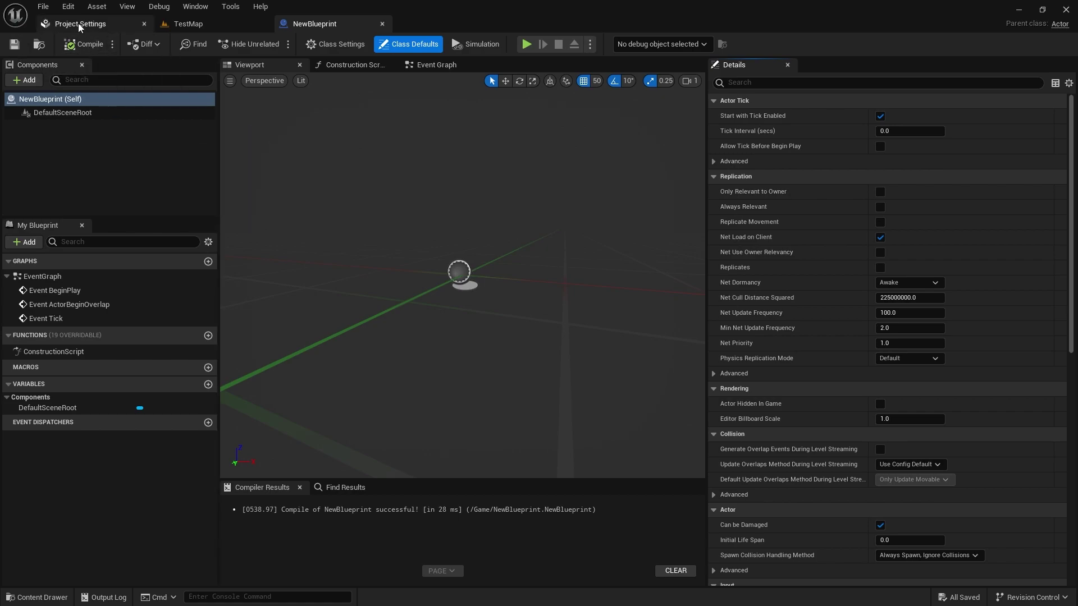
click(84, 44)
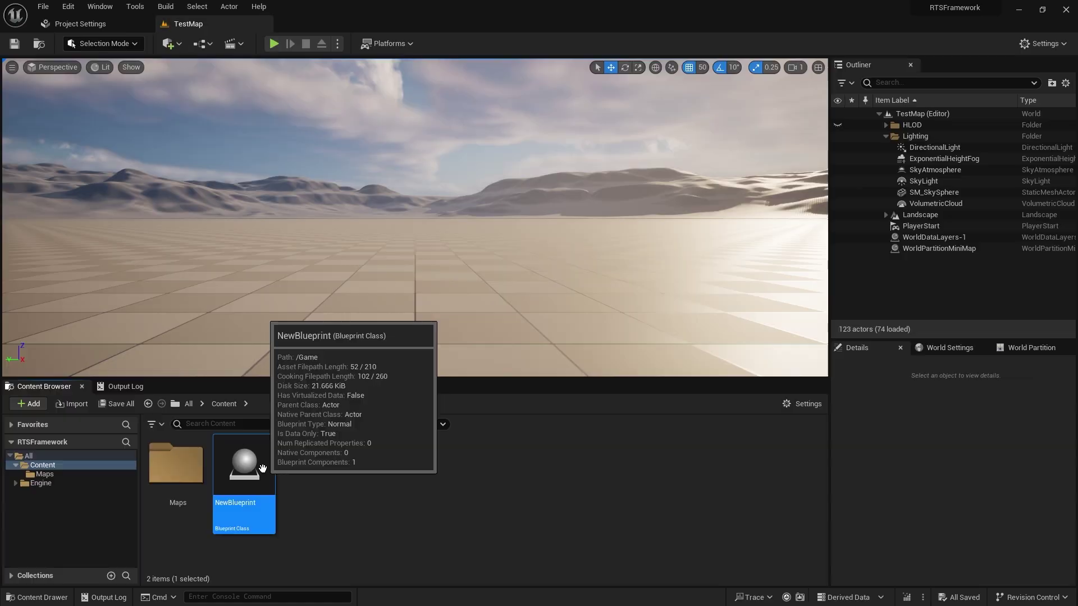
key(Delete)
Confirm the NewBlueprint deletion and create a private GitHub repository named RTSFramework.
click(493, 494)
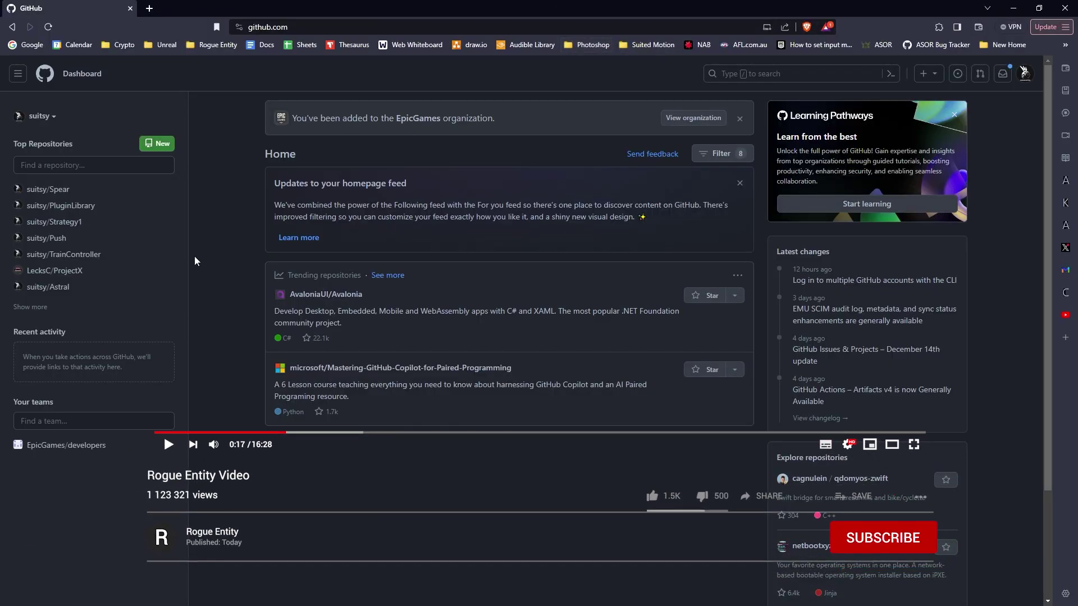
click(157, 143)
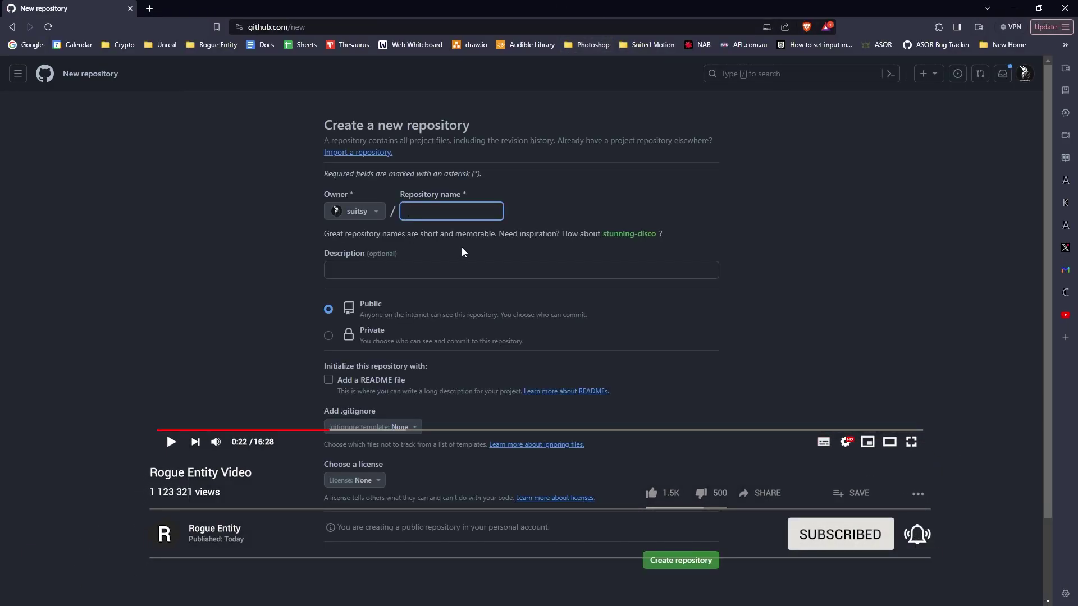
text(RTSFramework)
key(Tab)
click(336, 351)
scroll(505, 393, down, 2)
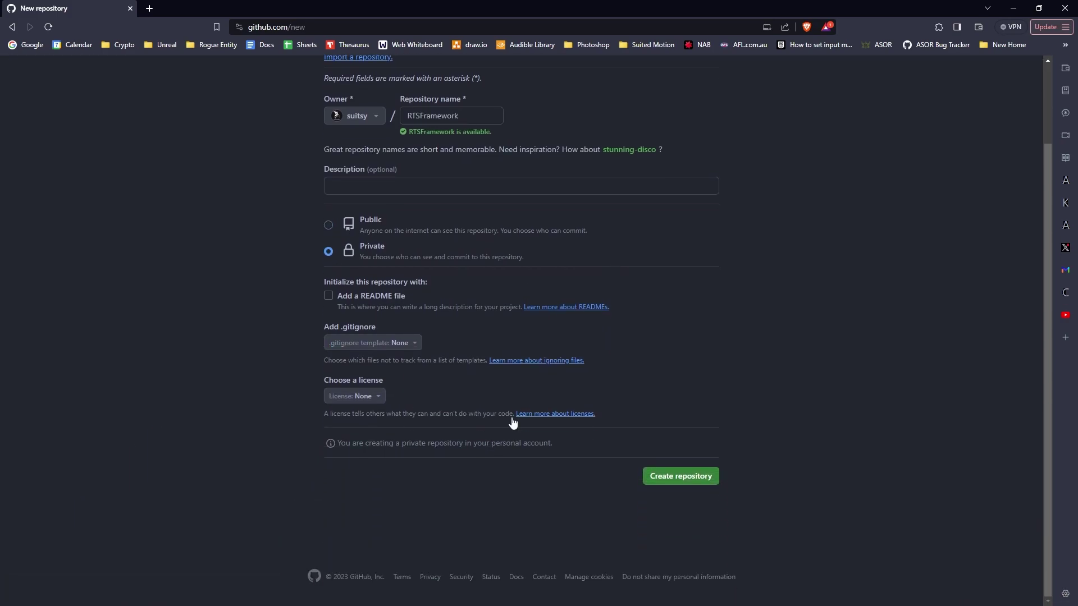
click(682, 477)
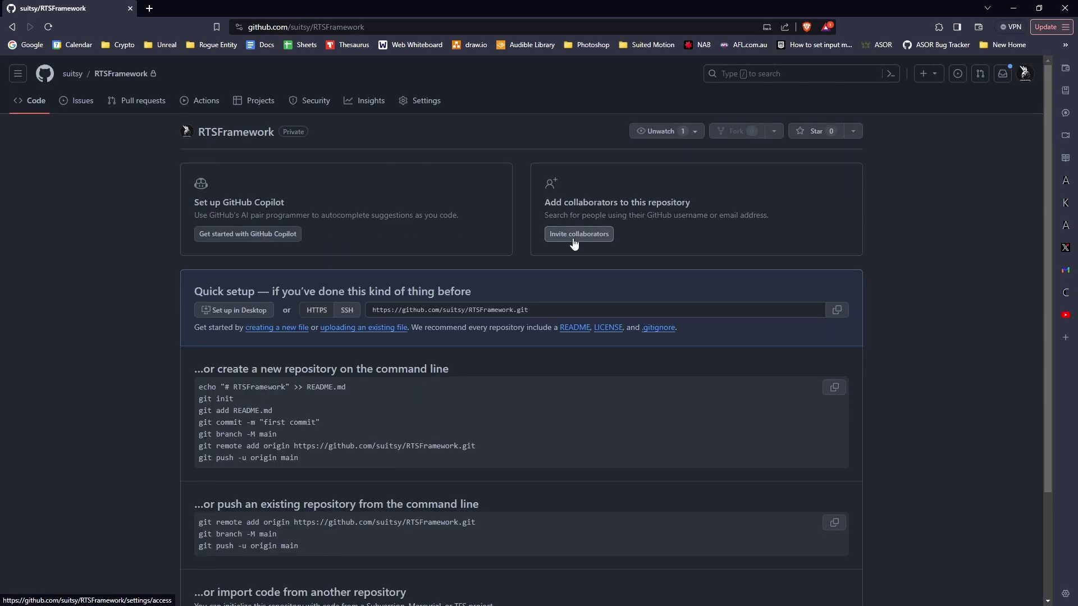
Select the repository's quick-setup clone URL and return to the Unreal editor.
scroll(573, 268, down, 3)
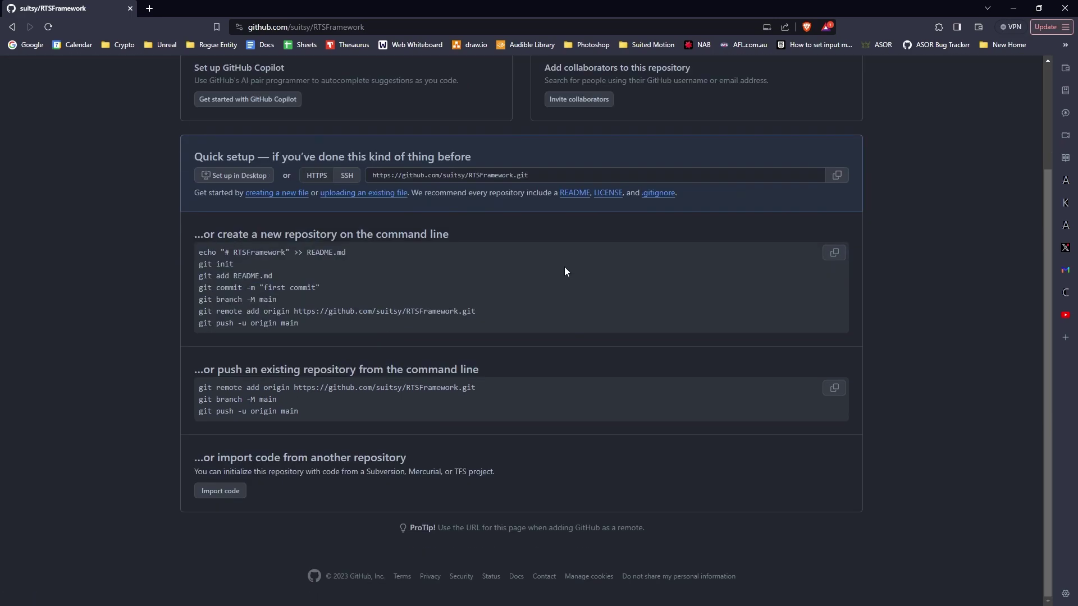
scroll(363, 482, up, 3)
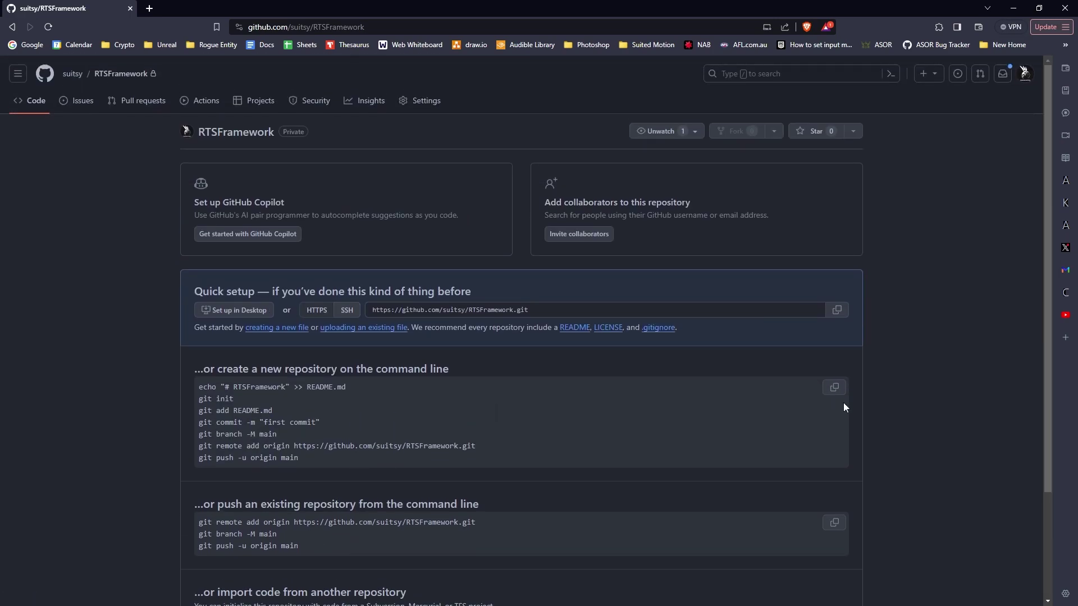
drag(531, 311, 339, 318)
key(ctrl+c)
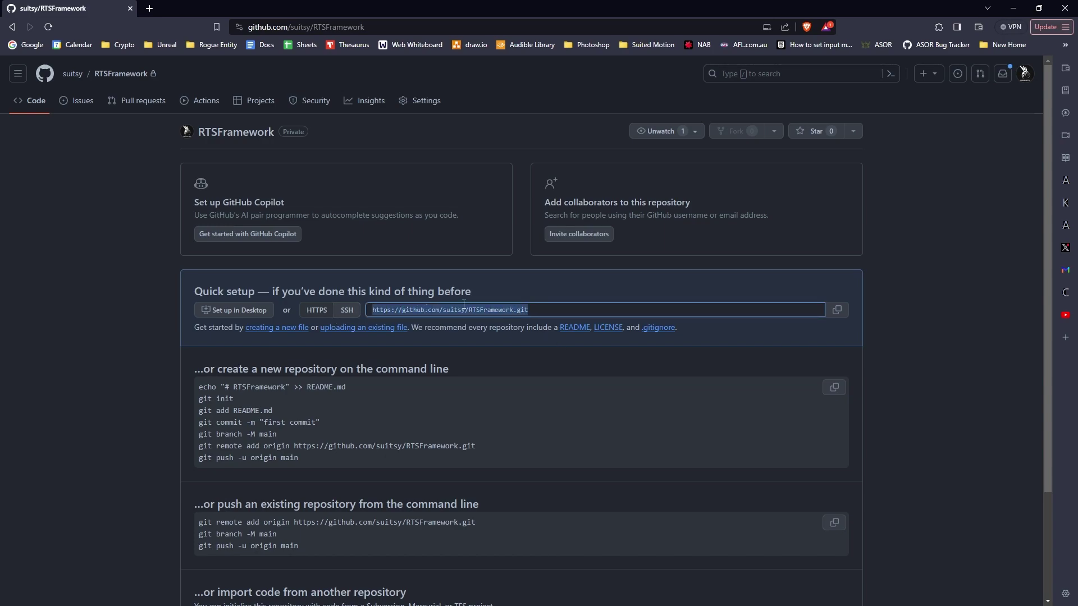
key(alt+Tab)
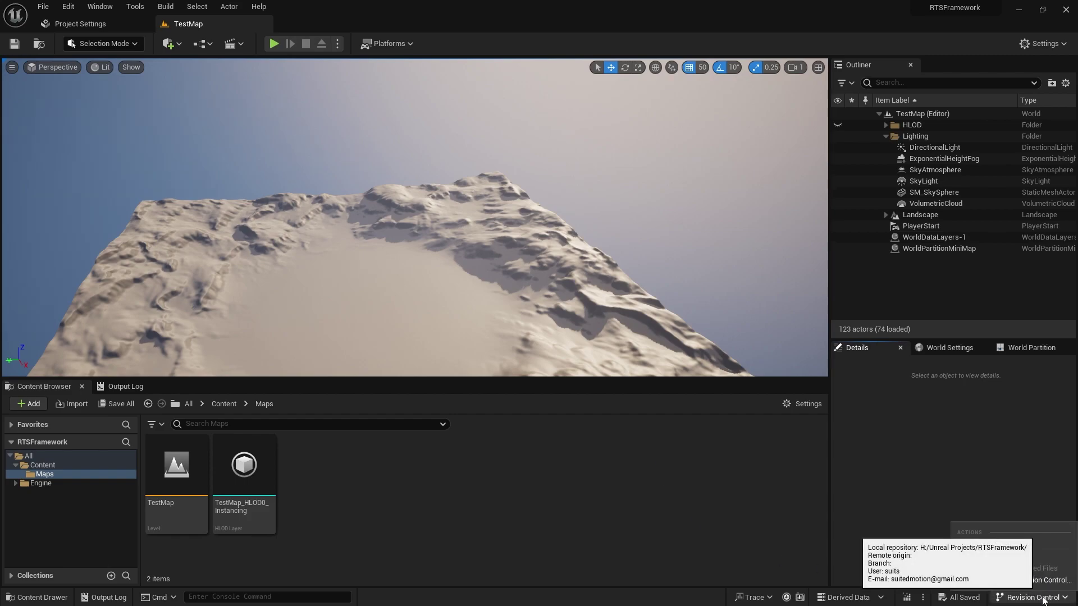
Open Connect to Revision Control and keep Git as the provider.
click(1008, 599)
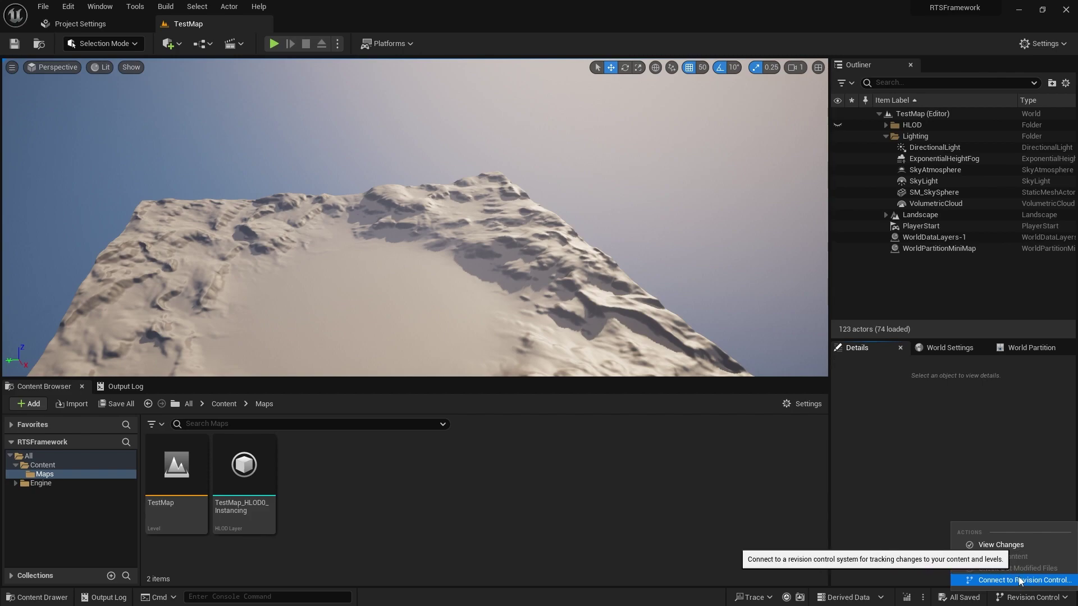
click(1020, 579)
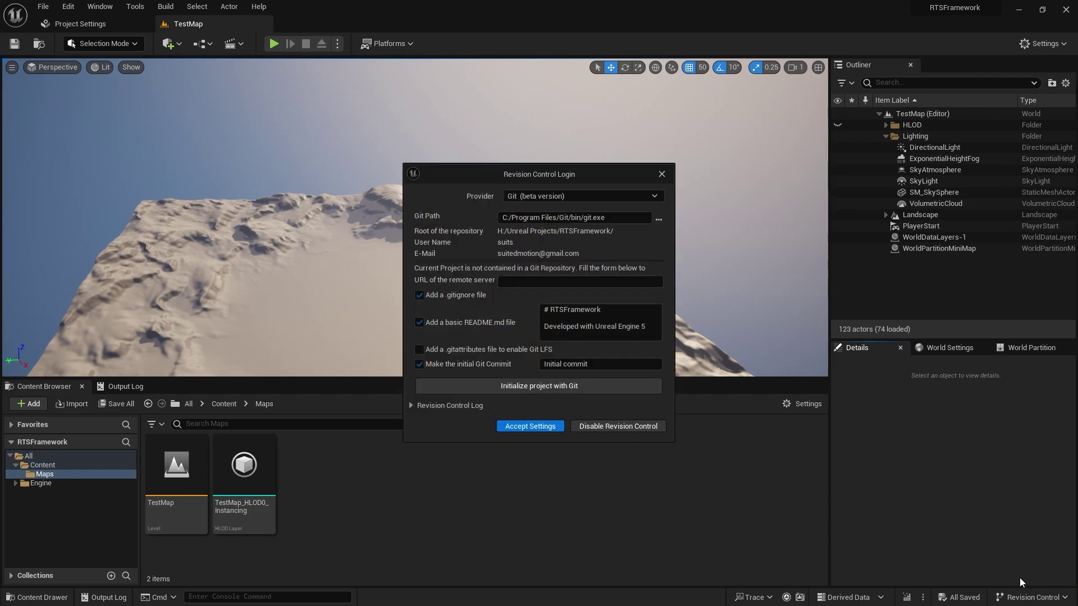
click(531, 196)
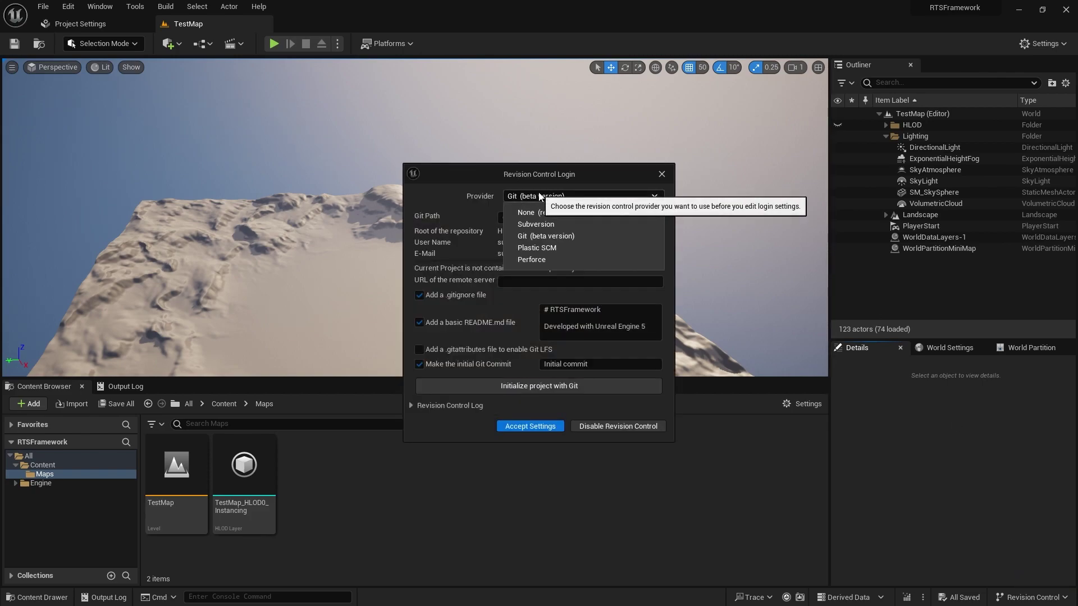
click(544, 237)
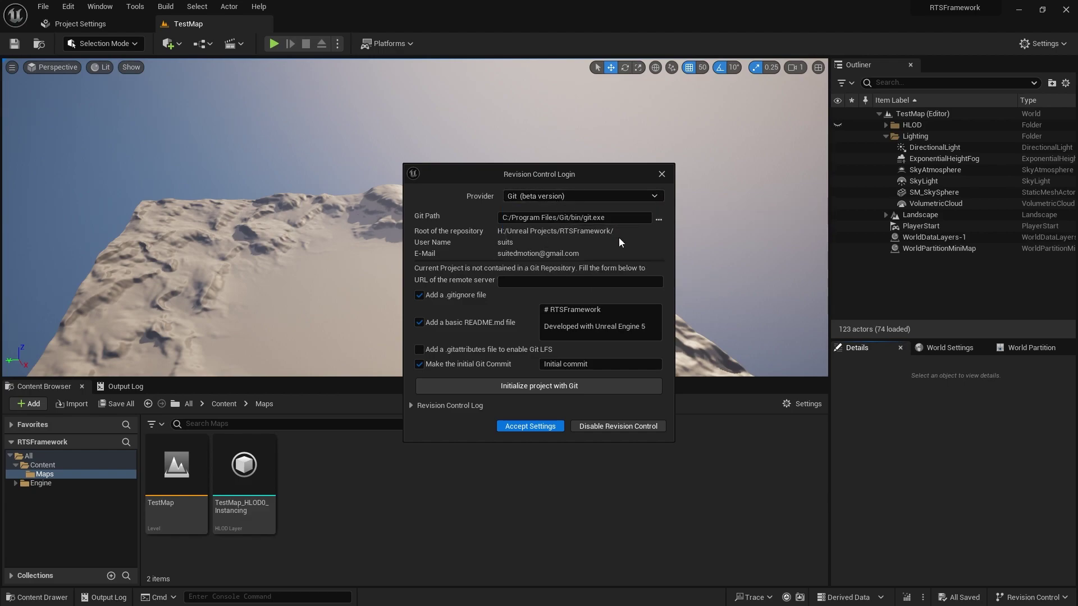
drag(605, 218, 499, 217)
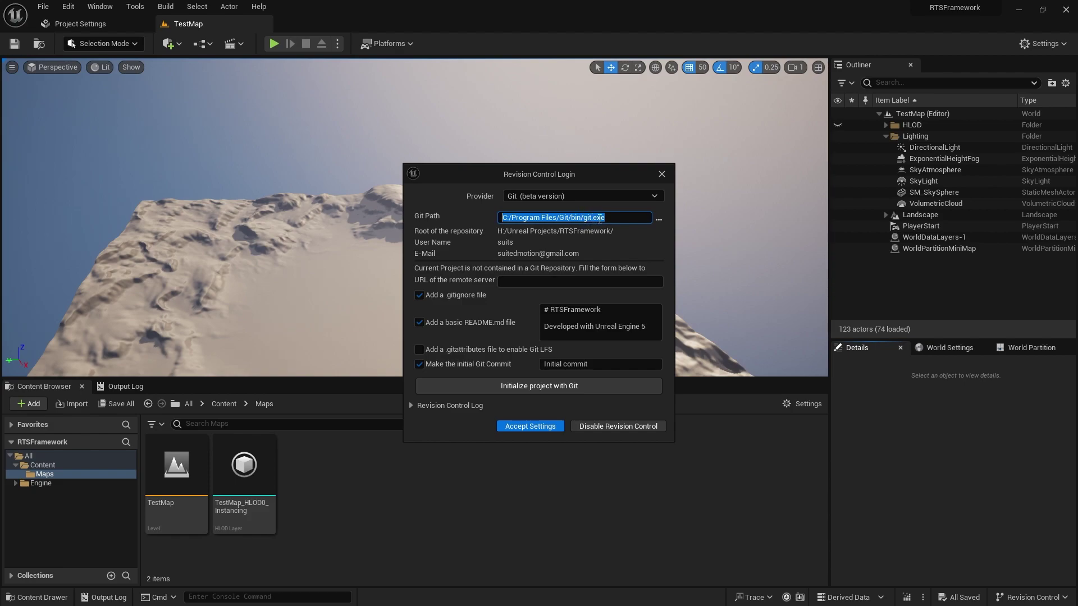
Copy the GitHub repository URL and paste it as the Git remote server URL.
click(515, 281)
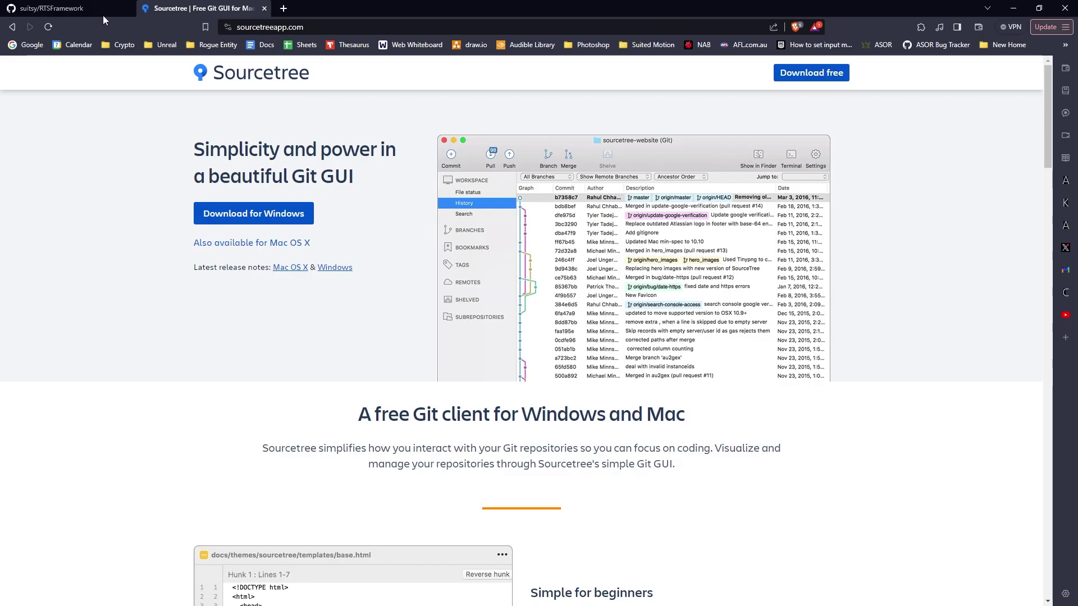
click(53, 8)
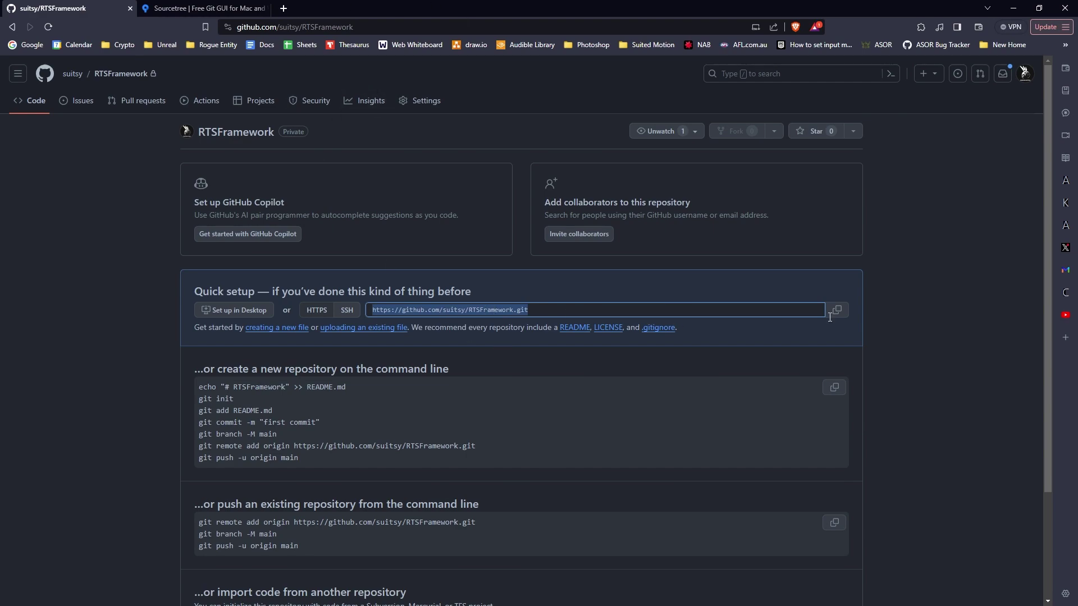
click(837, 315)
key(alt+Tab)
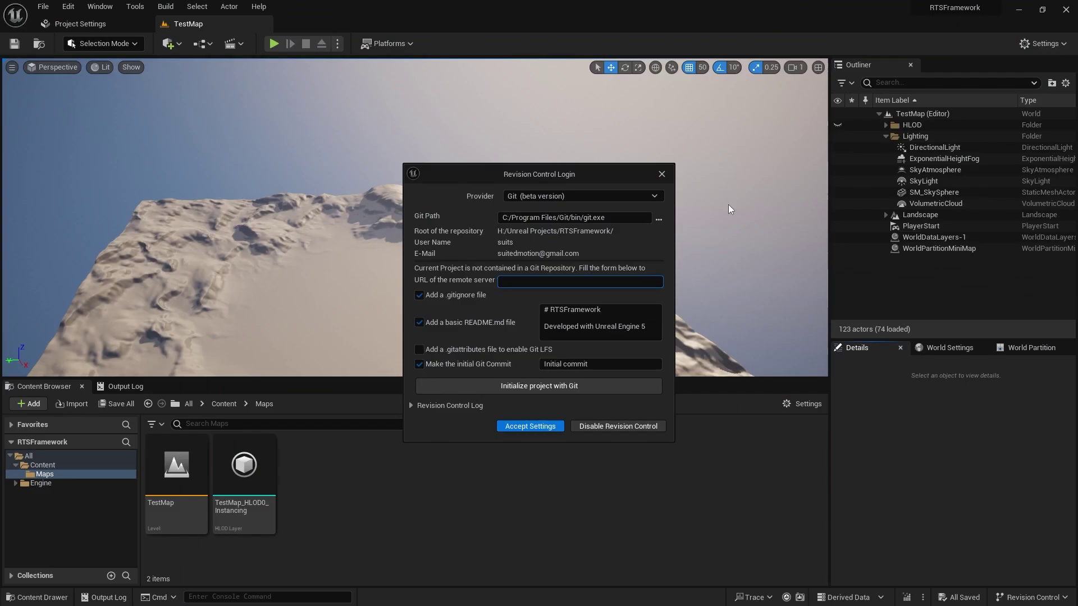
click(532, 281)
key(ctrl+v)
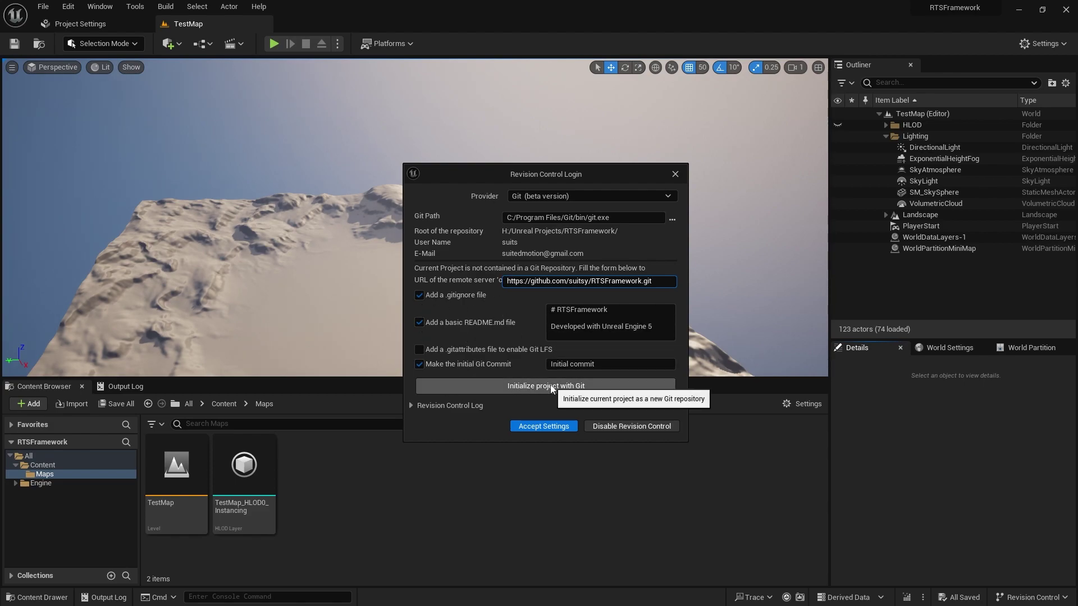
Initialise the project with Git, check the new .git files, then accept the settings.
click(551, 388)
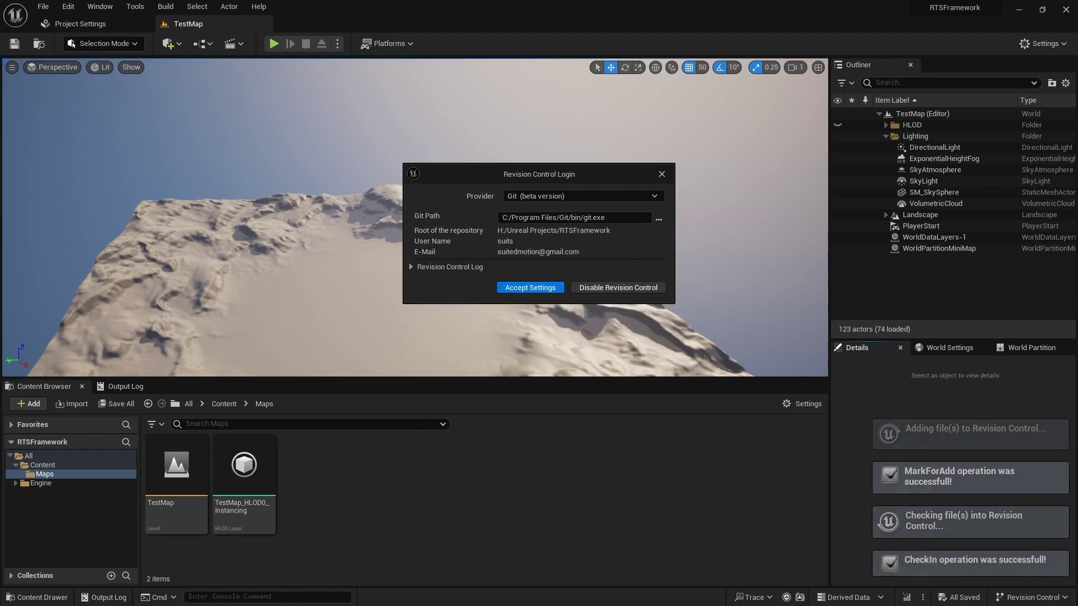
key(alt+Tab)
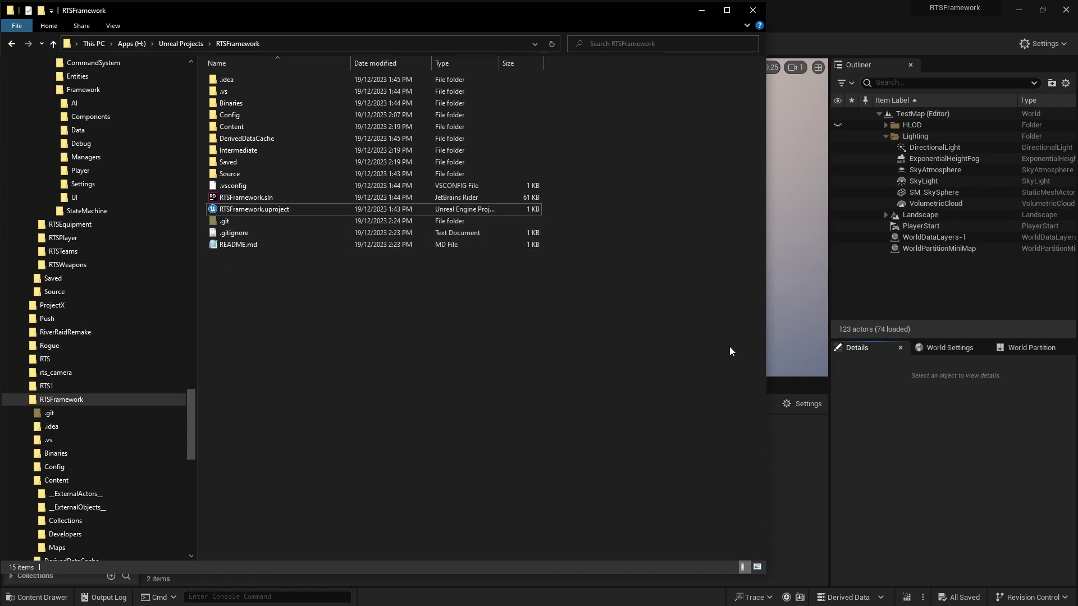
click(901, 464)
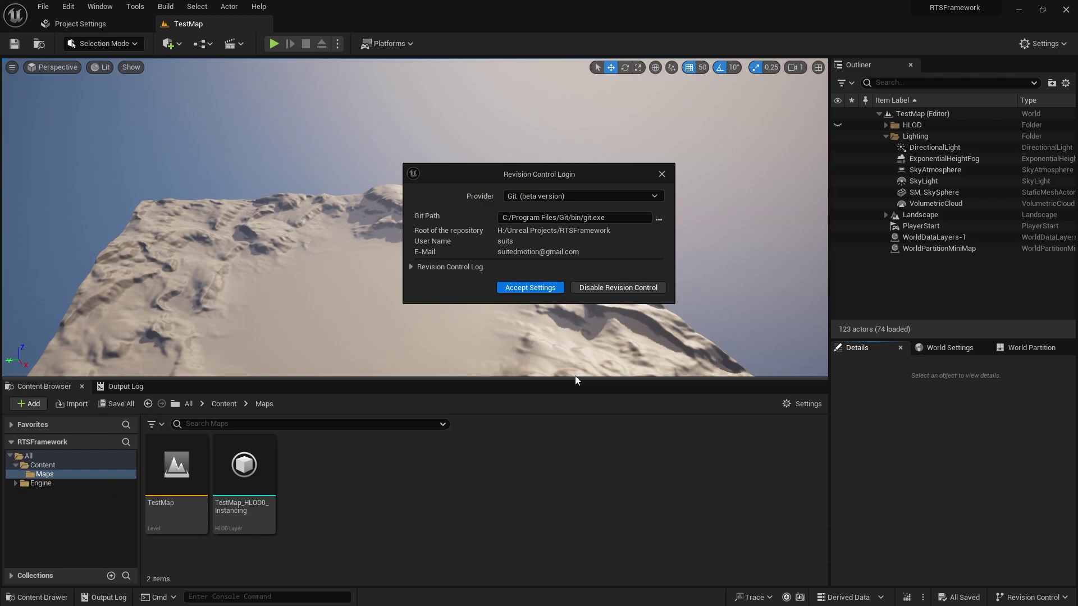
click(546, 289)
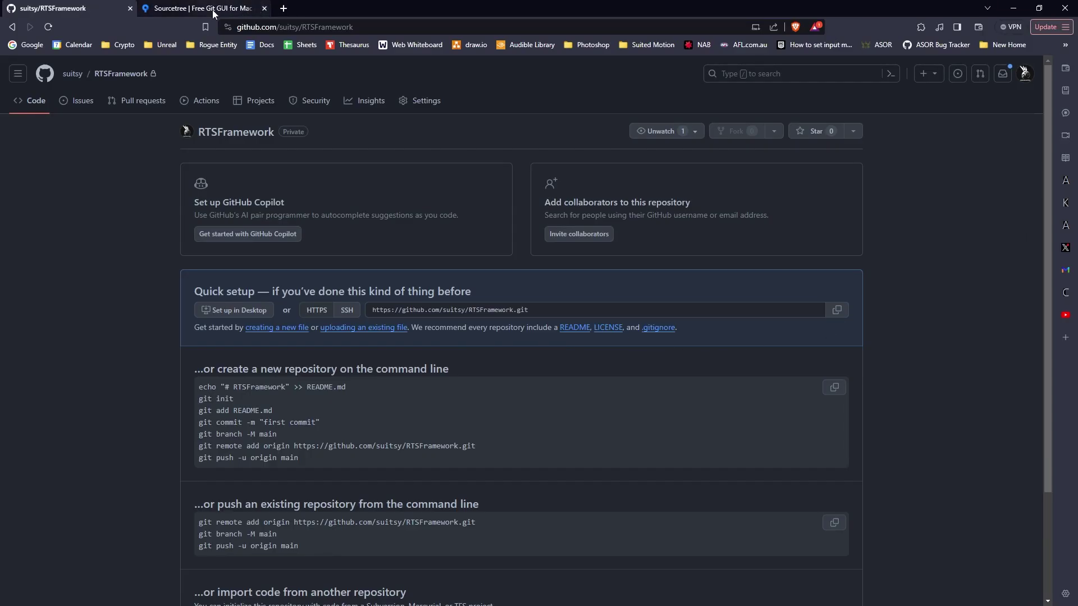
Switch to the browser's Sourcetree download page.
click(202, 9)
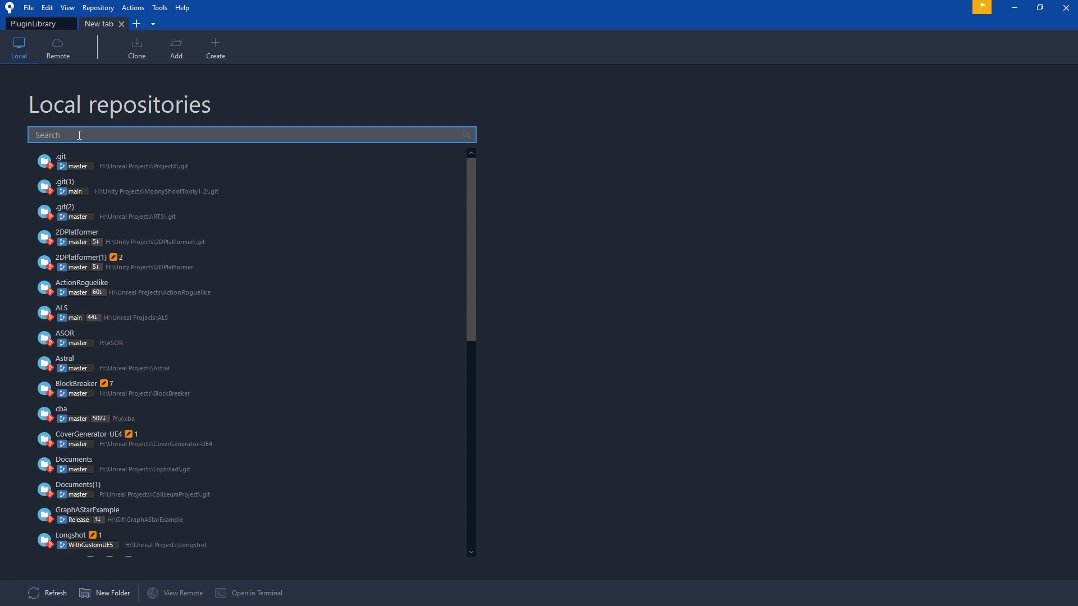
Find and open the RTSFramework repository in Sourcetree.
text(rts)
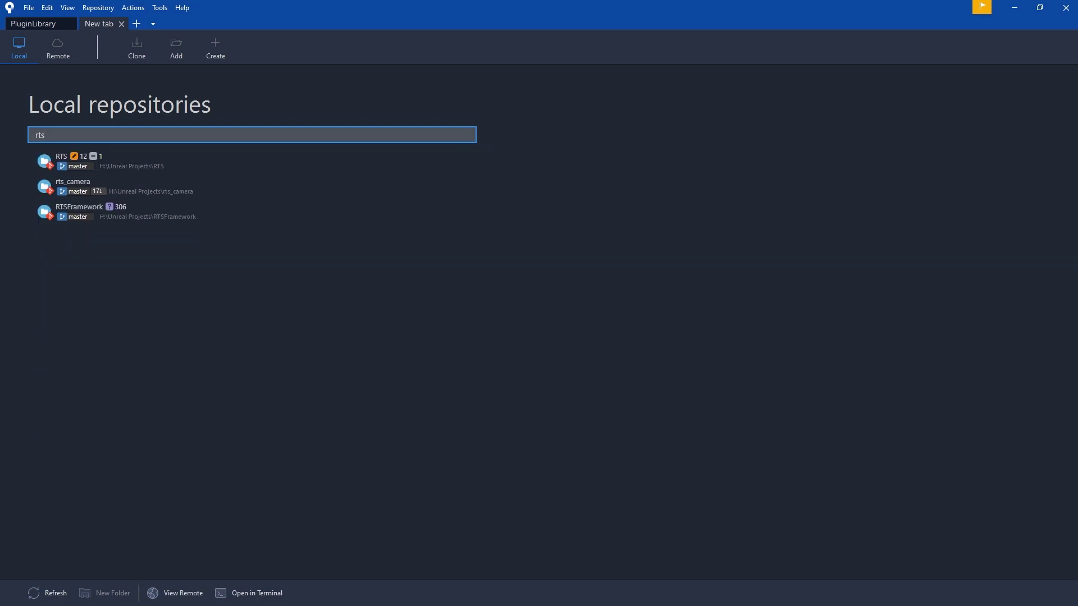
click(124, 218)
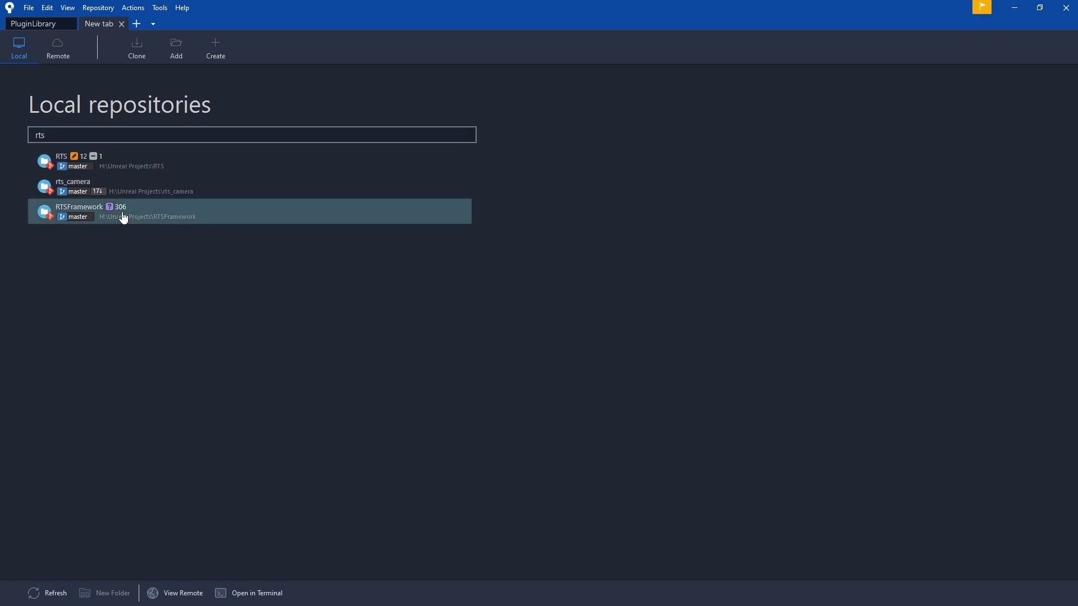
double_click(149, 218)
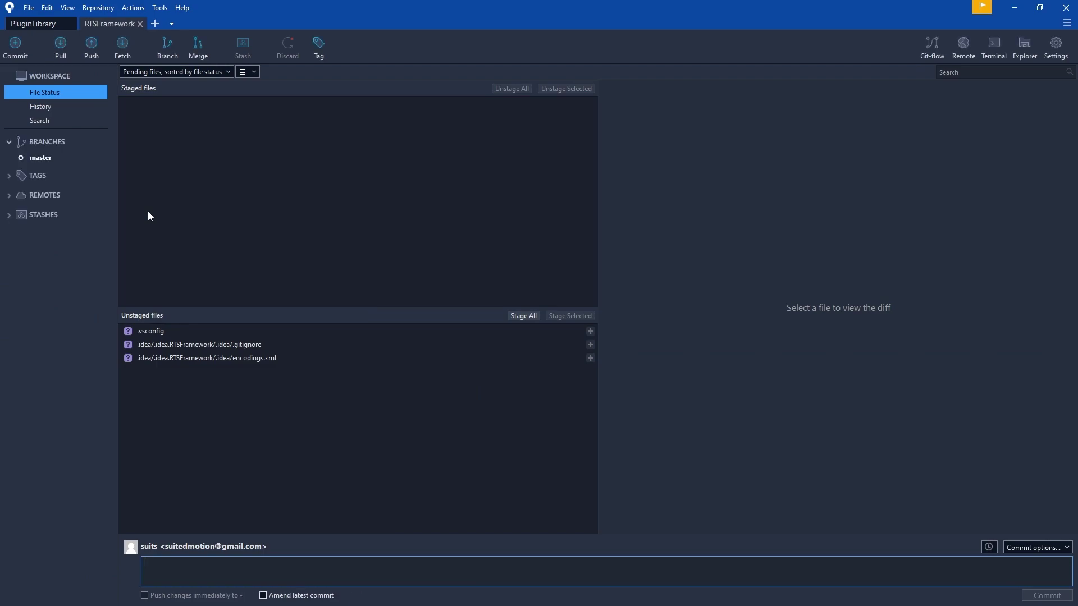
Review the history's Initial commit, then show the uncommitted changes in File Status.
click(46, 107)
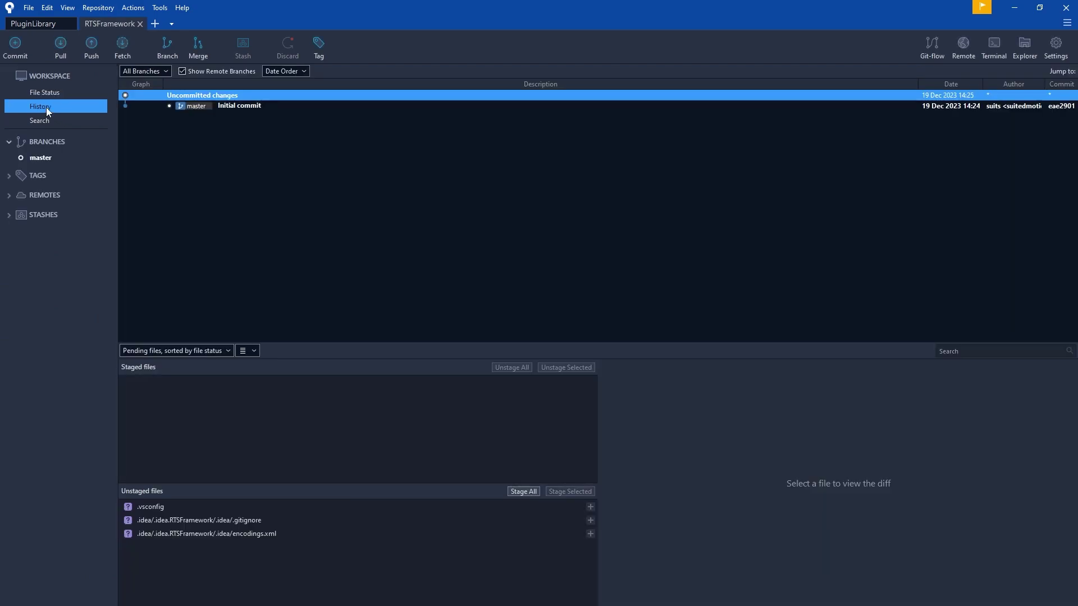
click(245, 106)
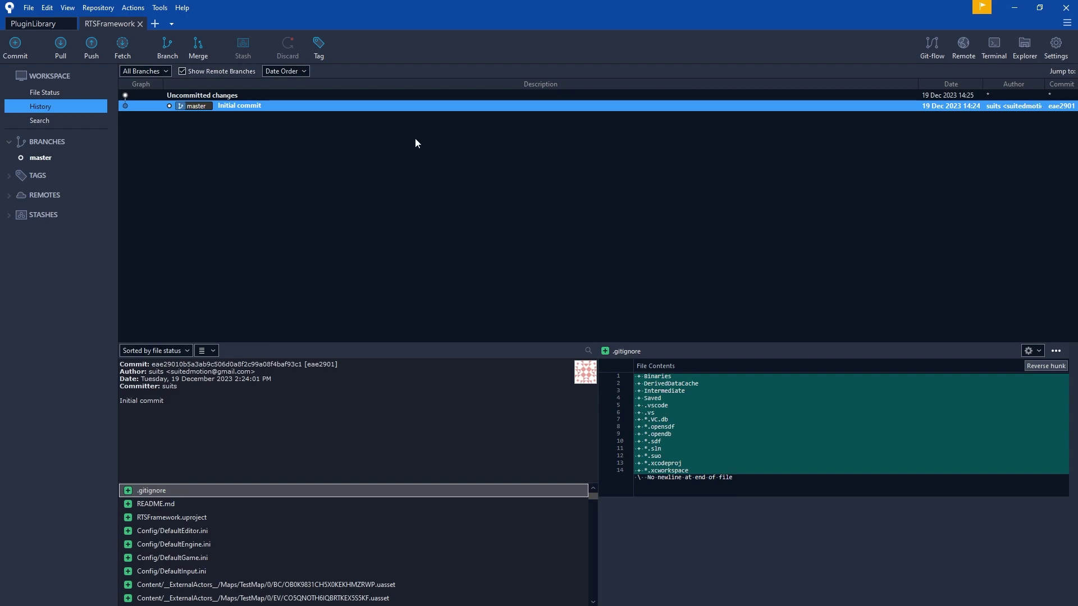
click(209, 97)
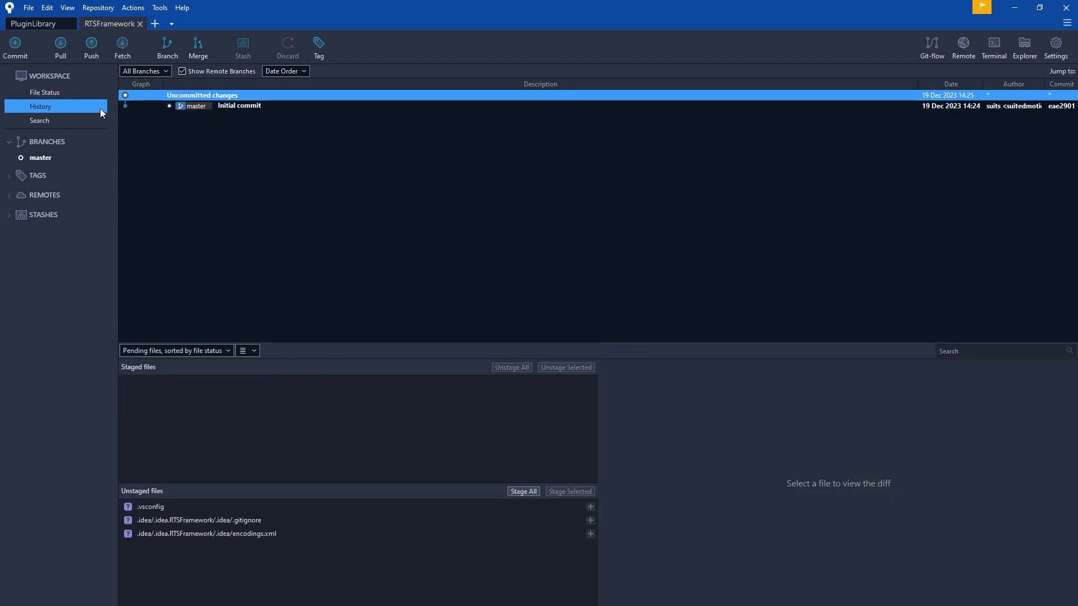
click(59, 93)
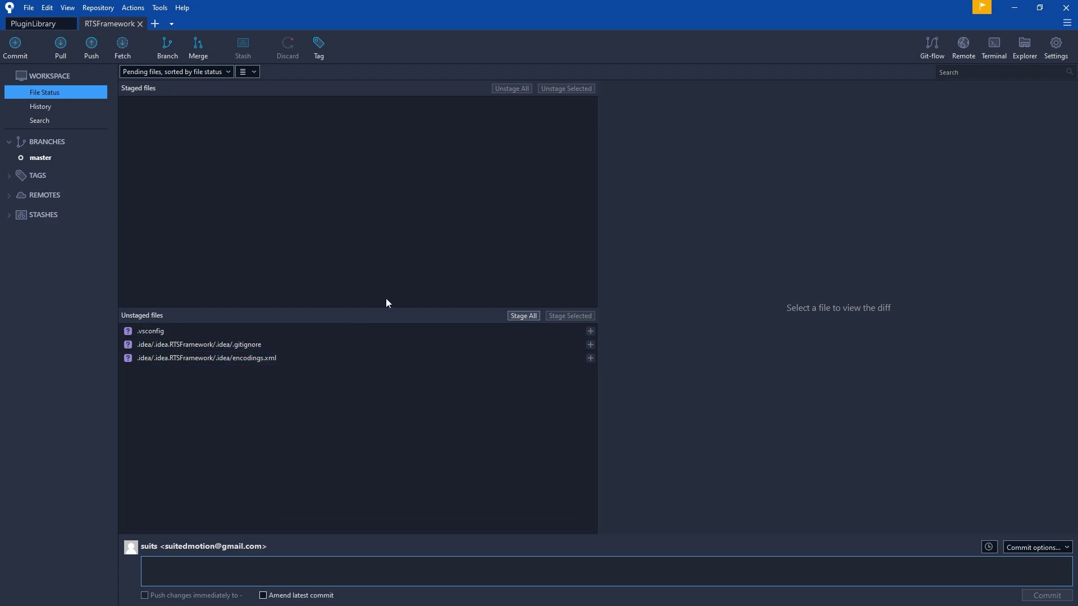
Open .gitignore and add Plugins/Developer after Saved and *.idea after *.xcworkspace.
key(alt+Tab)
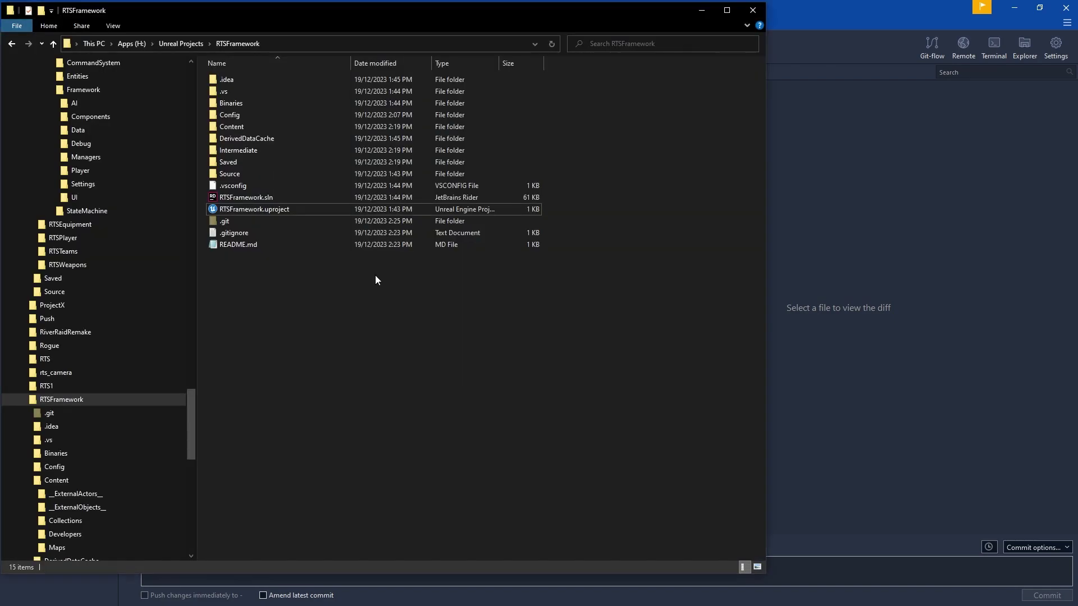
double_click(250, 232)
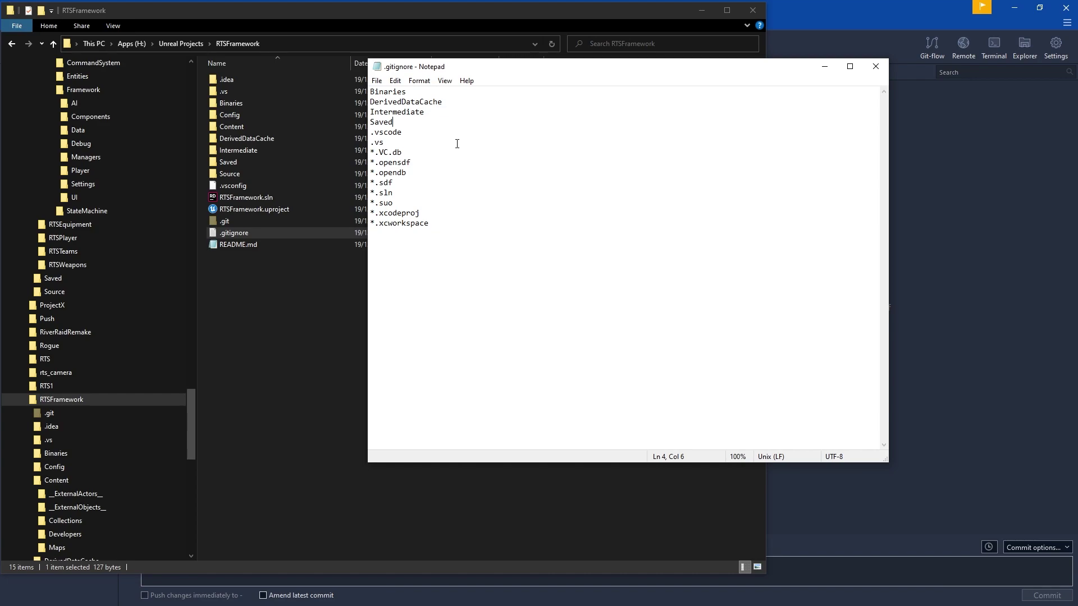
key(Return)
text(Plugins/Developer)
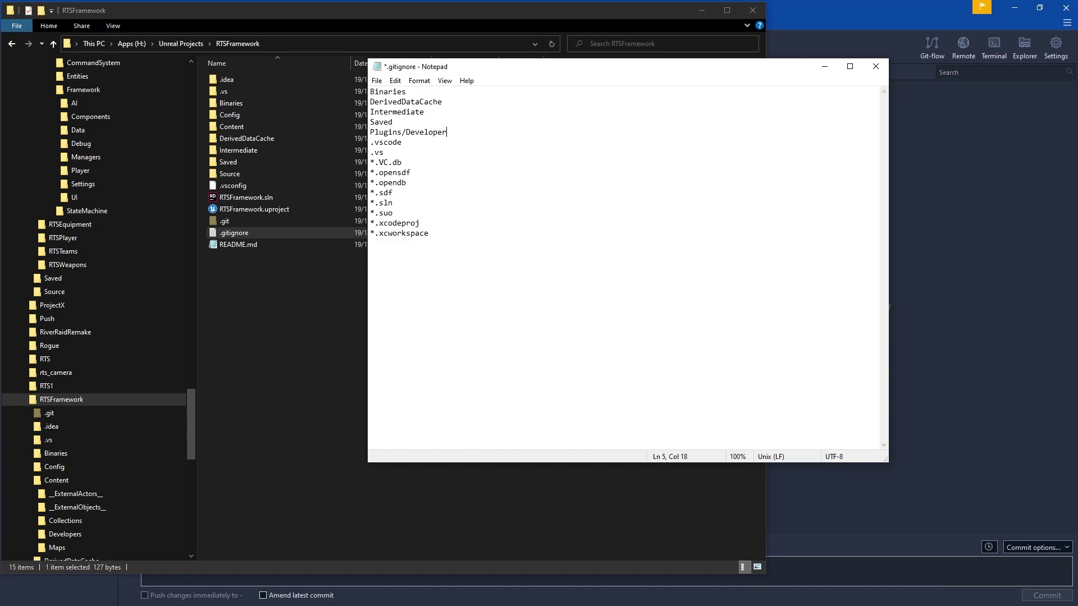
click(890, 306)
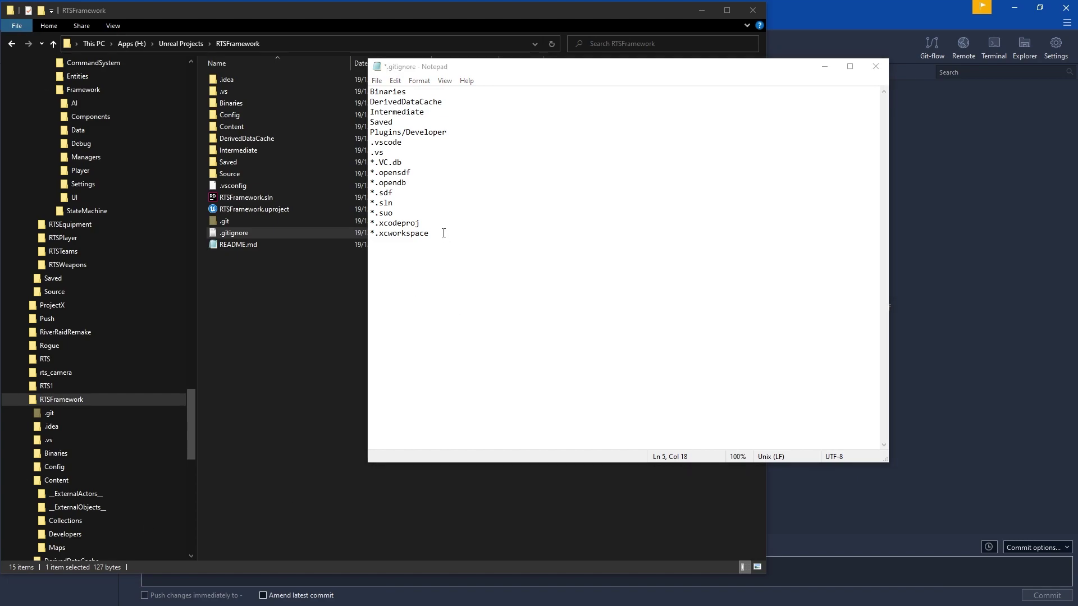
click(525, 292)
key(Return)
text(*.idea)
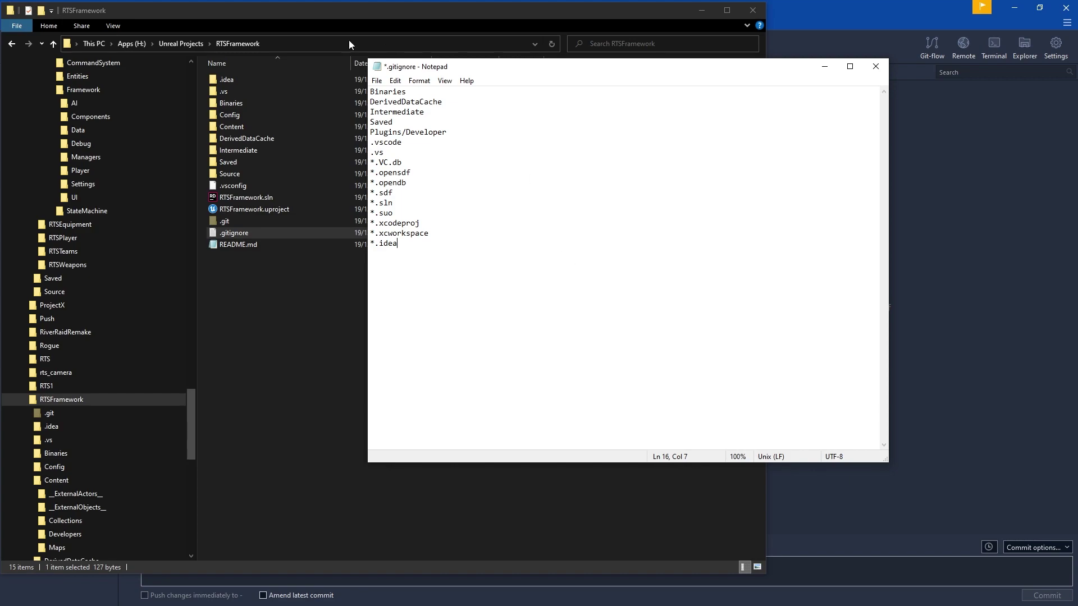
Add a Content/Maps rule, checking the Content and Maps folders for the map files.
drag(407, 92, 376, 94)
drag(434, 113, 375, 122)
click(413, 244)
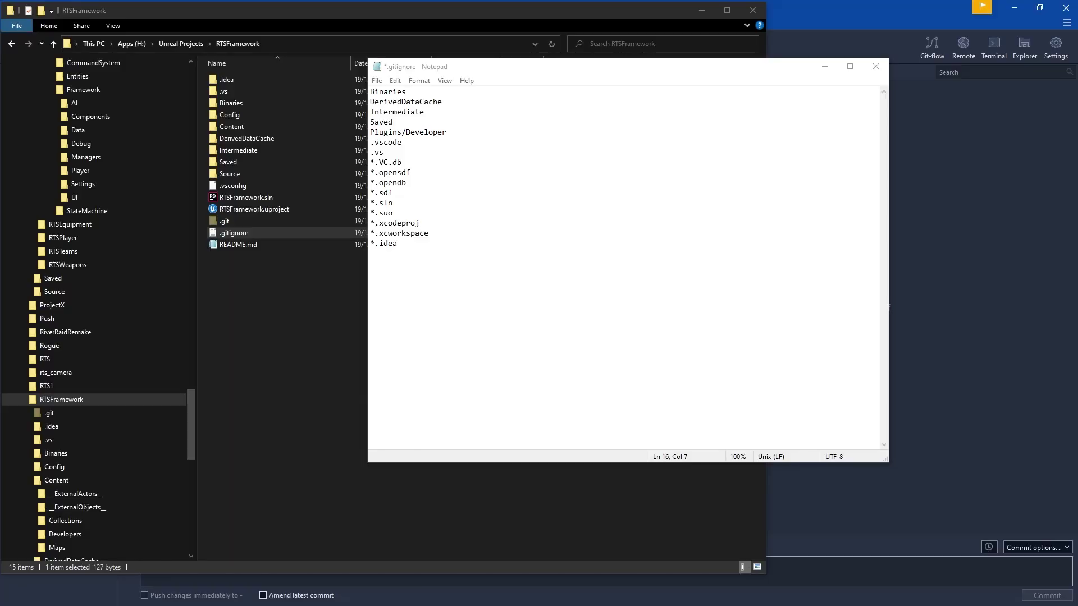
click(485, 286)
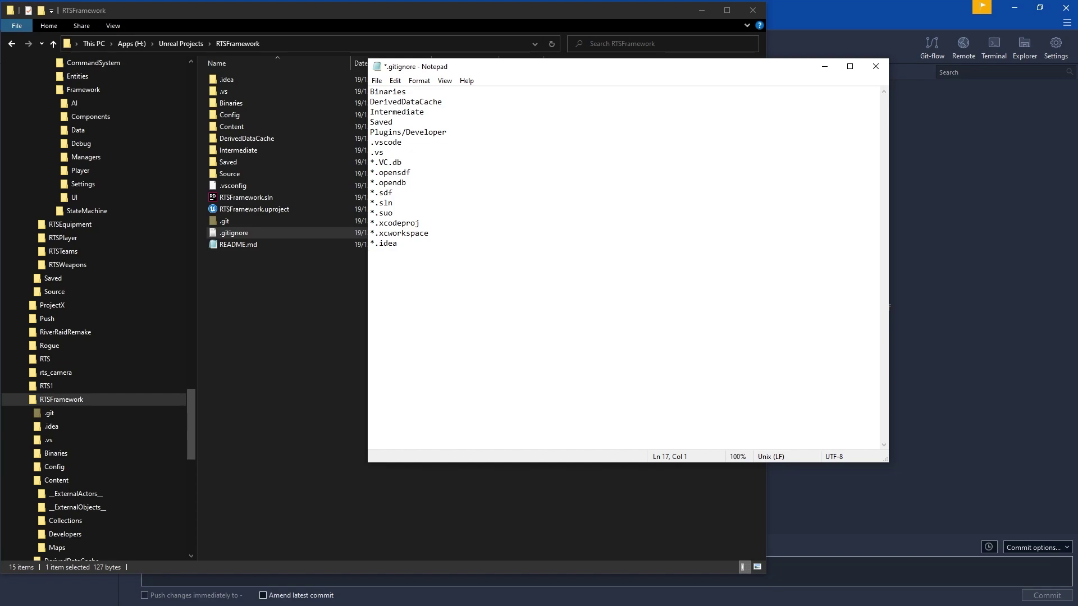
text(Content/Maps)
double_click(241, 125)
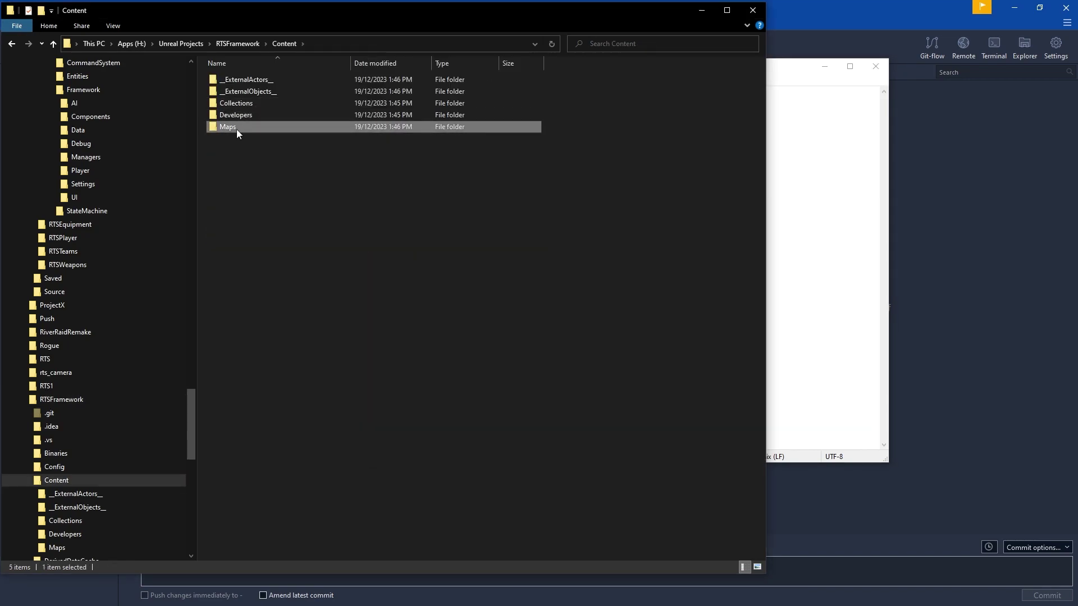
double_click(236, 128)
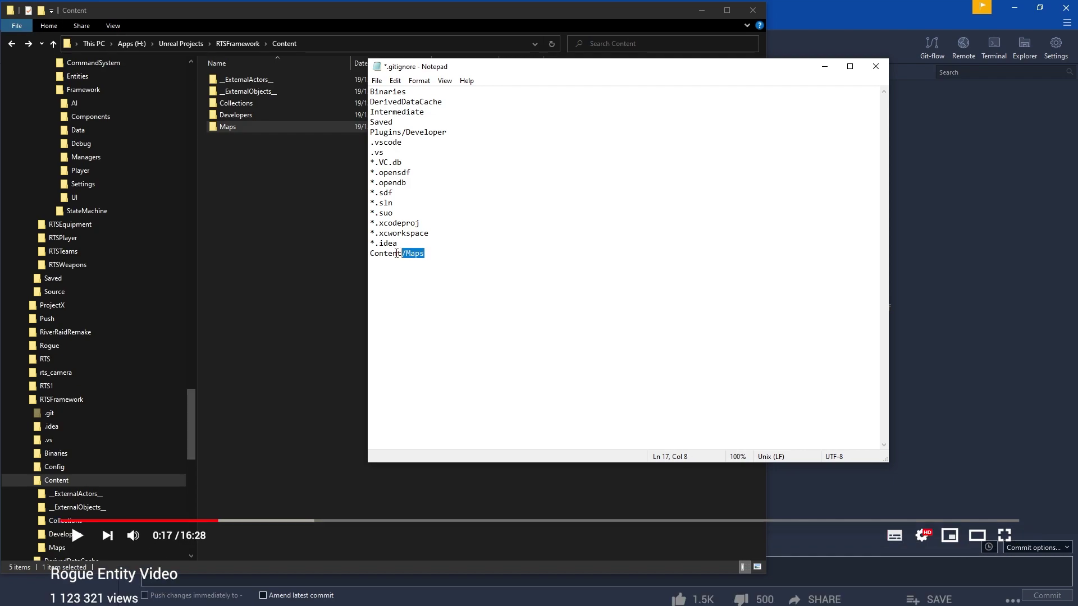
drag(396, 253, 370, 253)
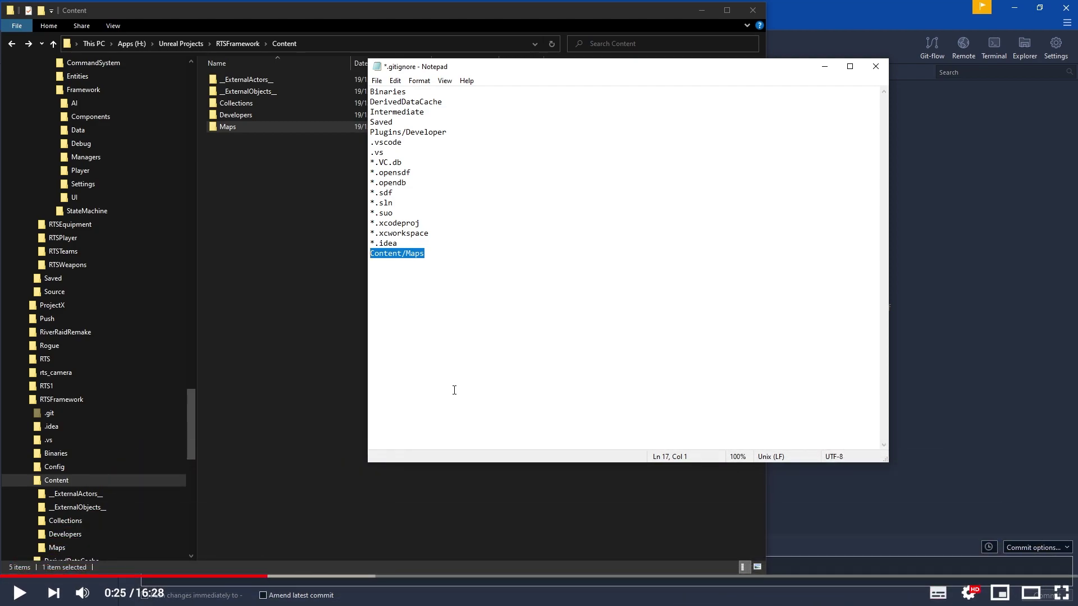
Save the edited .gitignore, close Notepad, and return to Sourcetree.
click(376, 81)
click(394, 131)
key(Left)
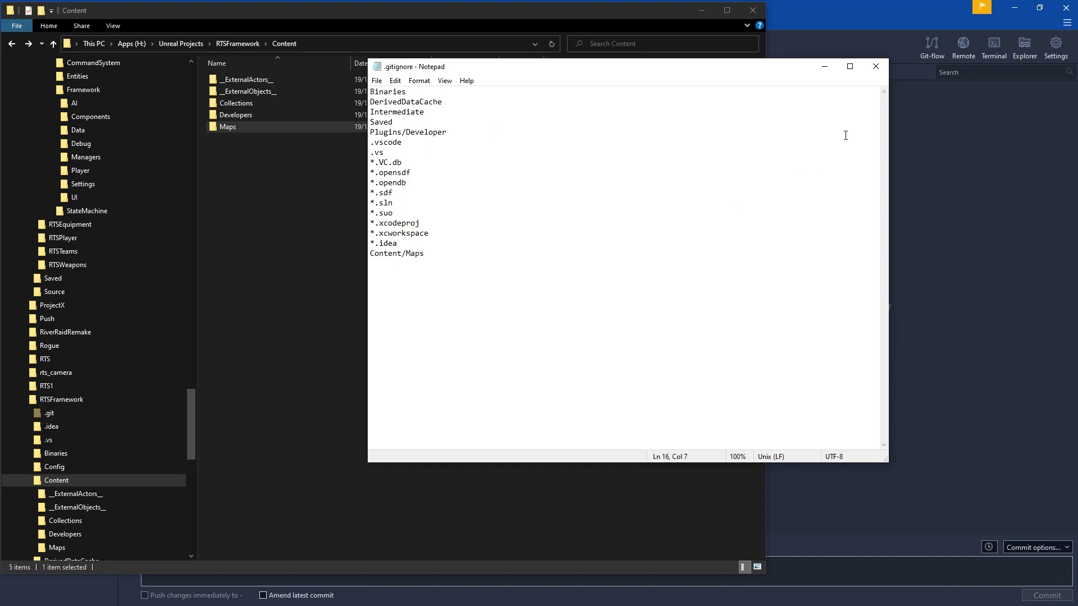
click(875, 66)
click(452, 291)
key(alt+Tab)
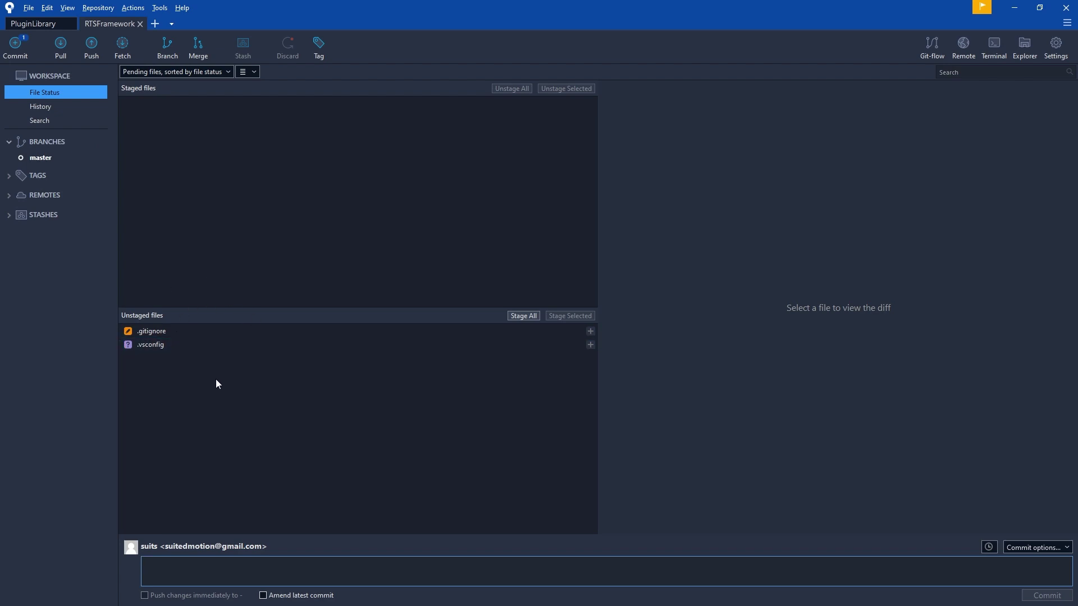
Reopen .gitignore from the RTSFramework folder and add a .vsconfig rule after .vs.
click(154, 346)
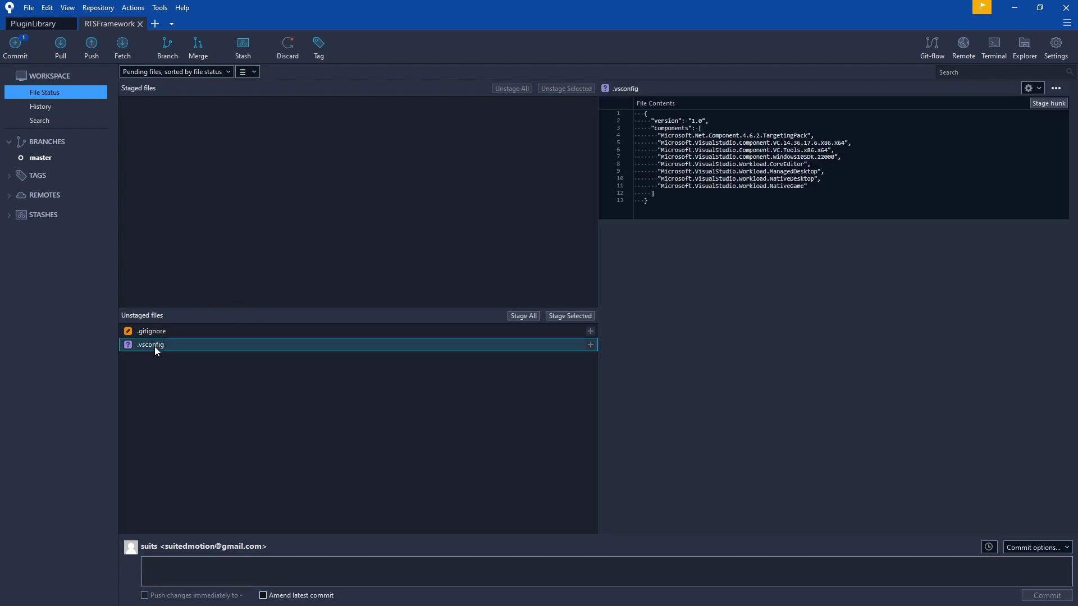
key(alt+Tab)
click(238, 43)
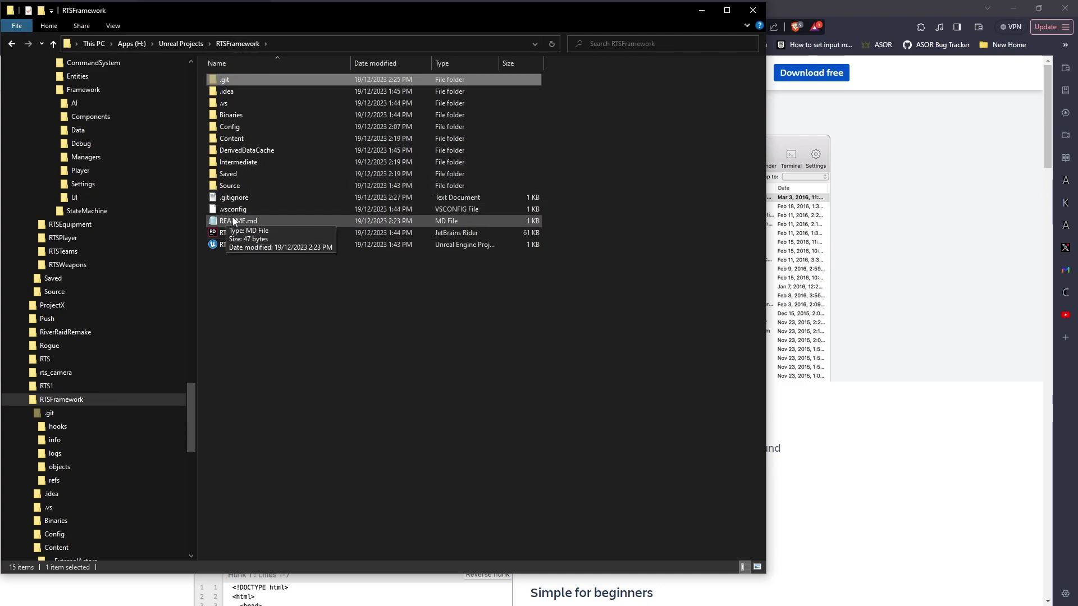
double_click(234, 197)
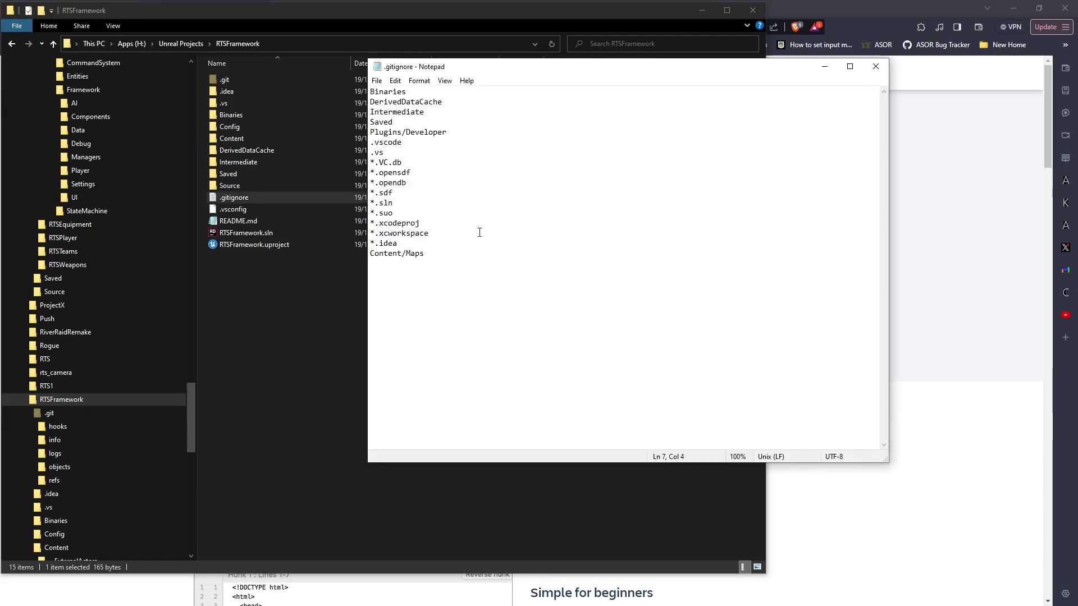
key(Return)
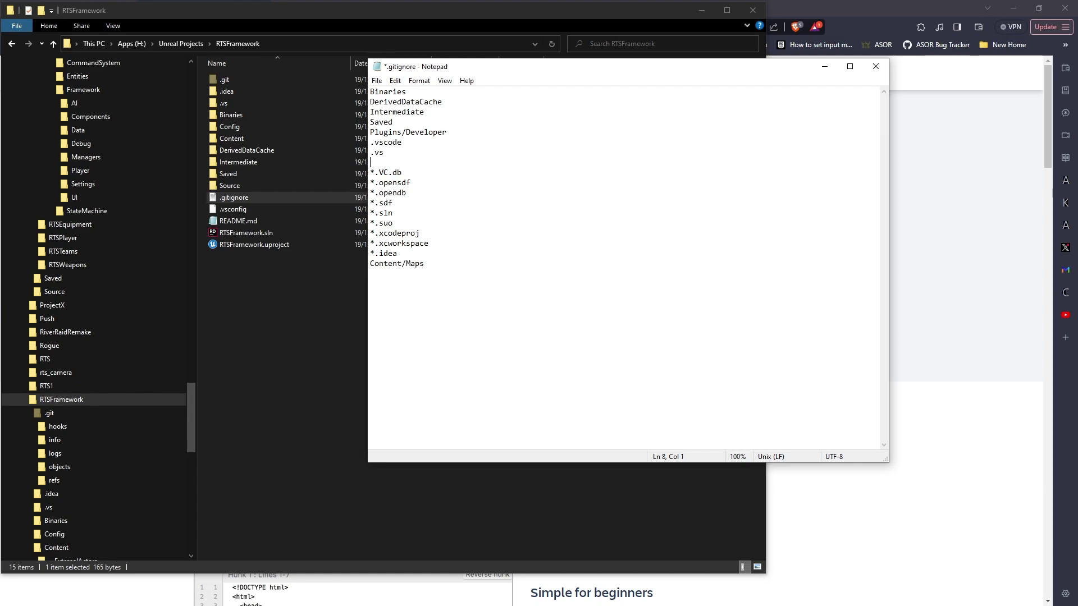
text(.vsconfig)
Save the updated .gitignore, close Notepad, and return to Sourcetree.
key(ctrl+End)
click(377, 80)
click(393, 135)
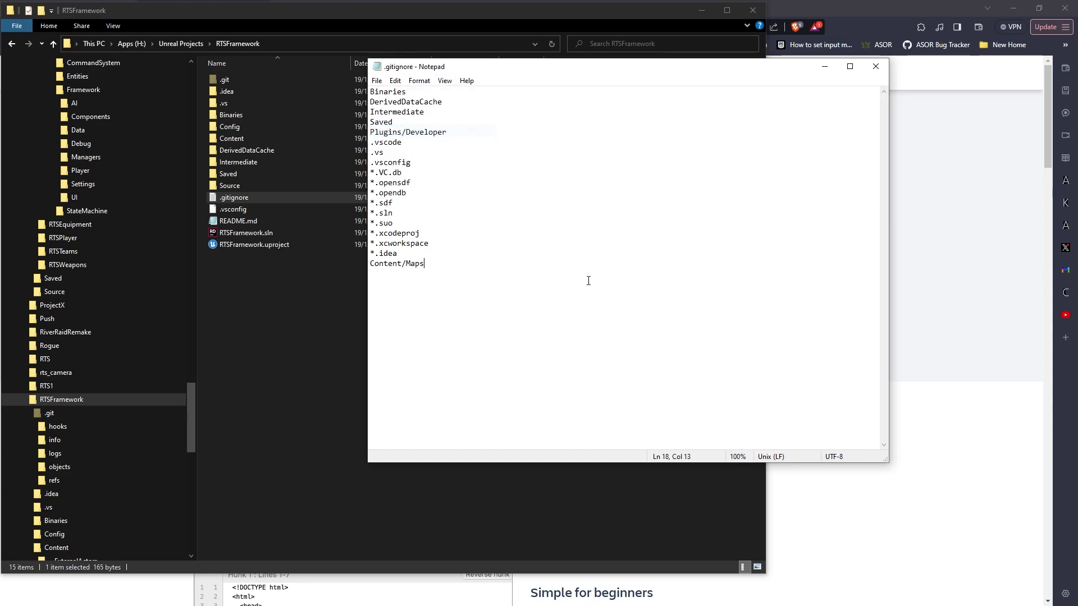
click(876, 66)
key(alt+Tab)
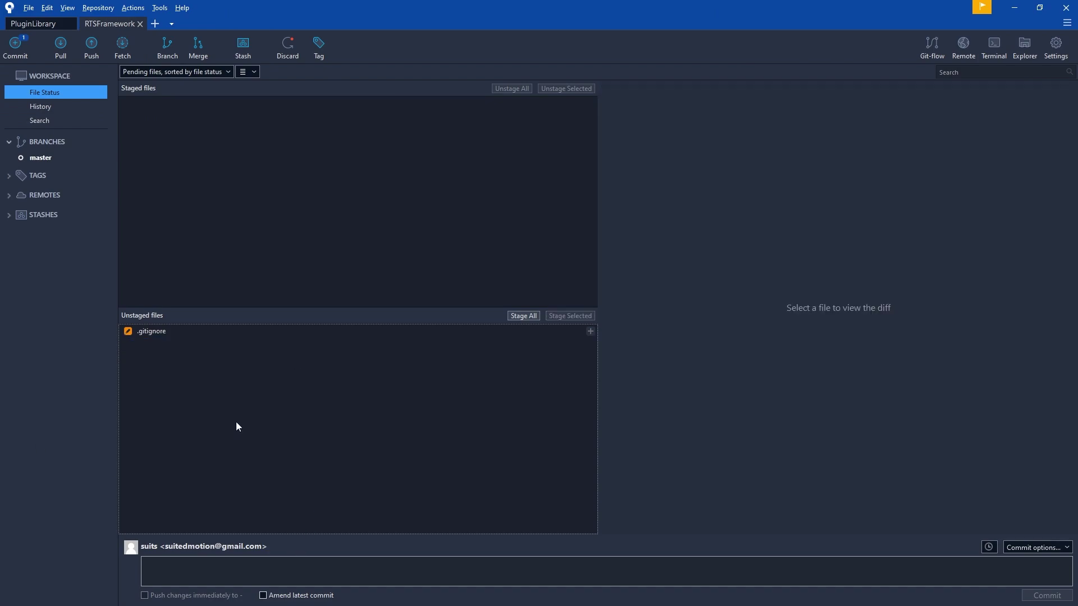
Stage .gitignore and commit it as 'Updated git ignore' with Push changes immediately enabled.
click(149, 335)
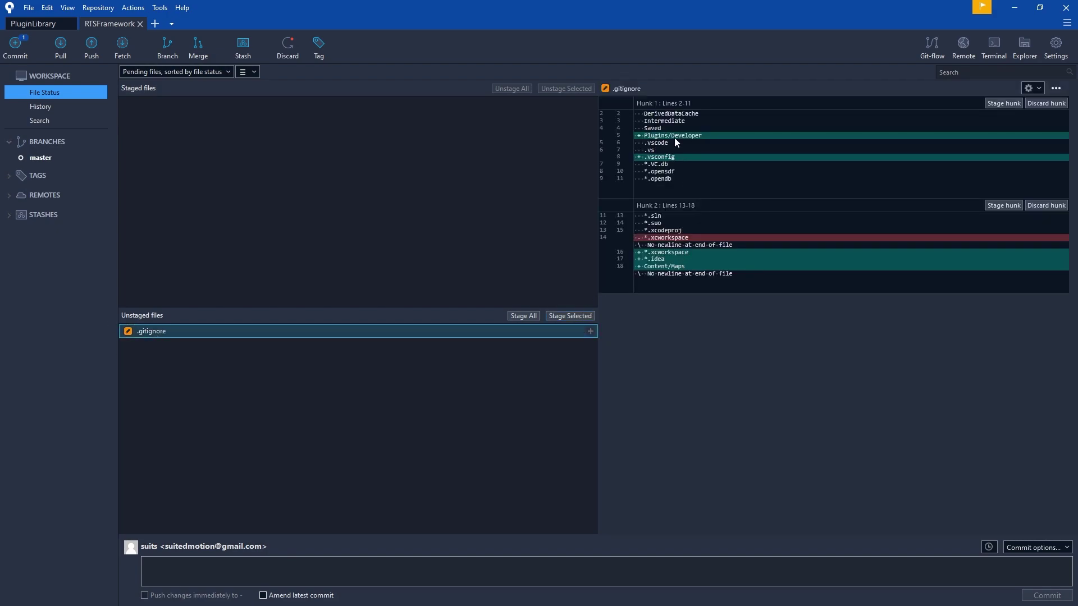
click(570, 316)
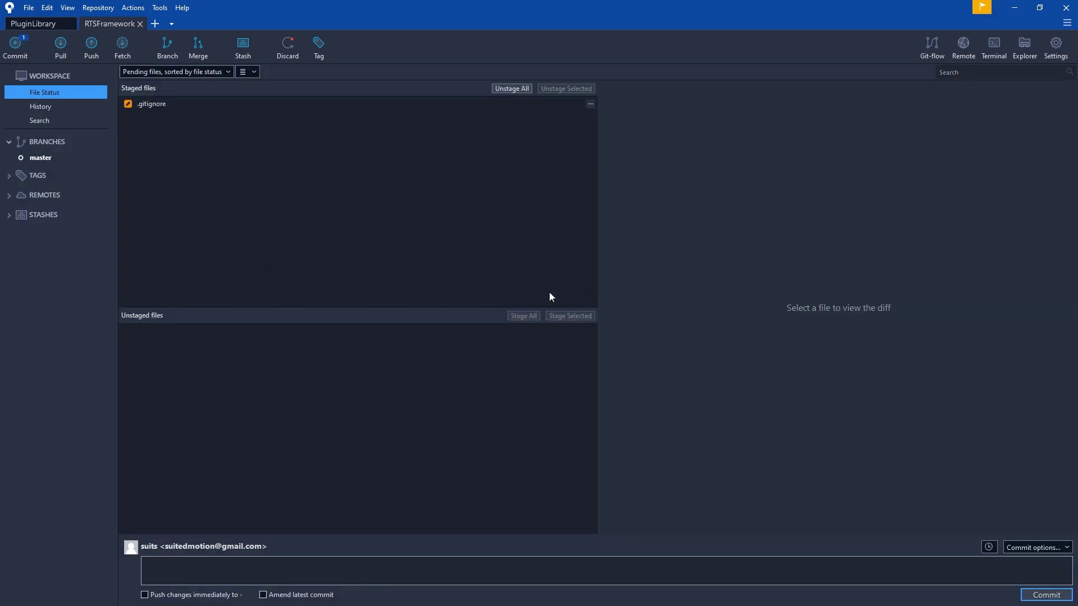
click(180, 573)
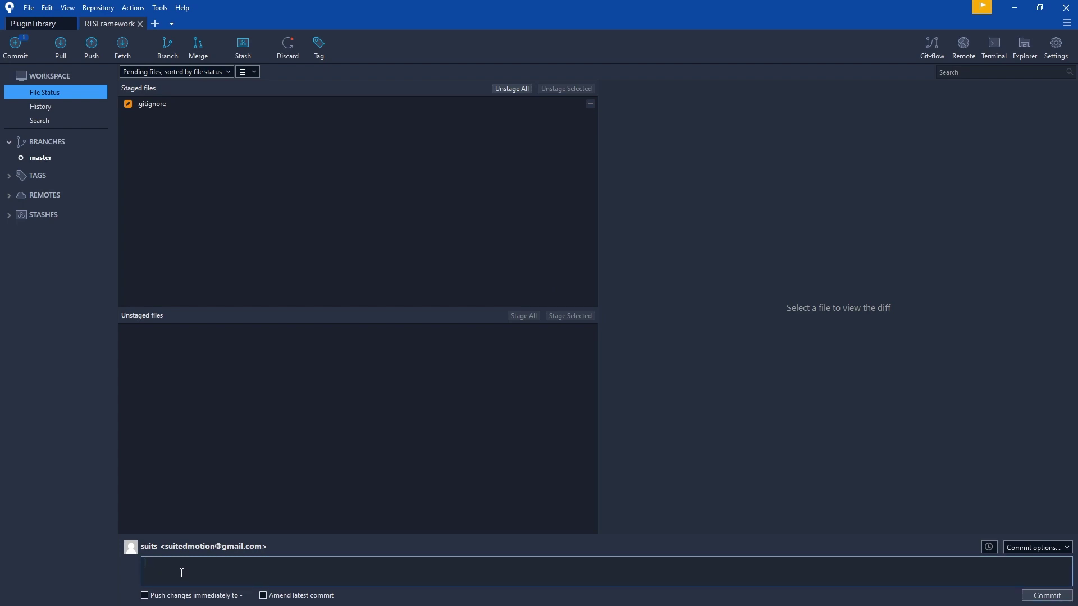
text(Updated git ignore)
click(144, 595)
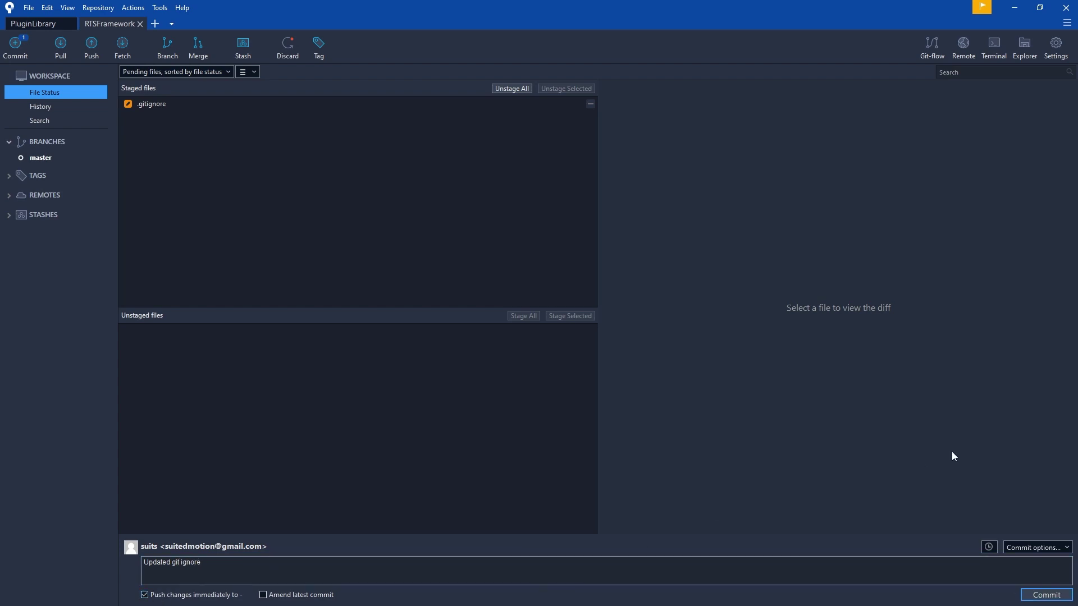
click(1055, 599)
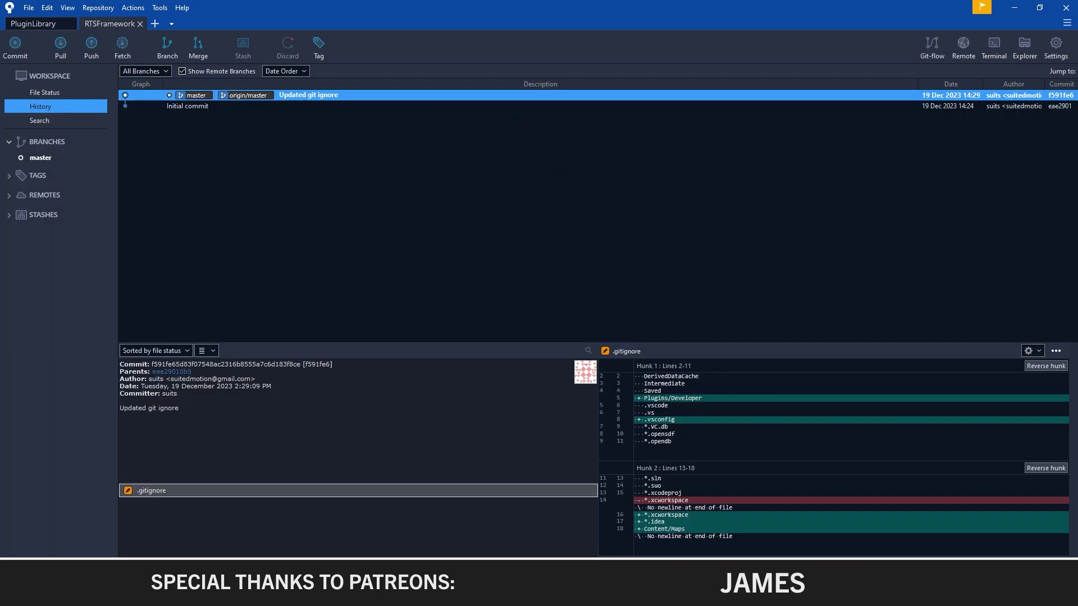
In the browser, close the Sourcetree tab and open .gitignore in the GitHub repository.
key(alt+Tab)
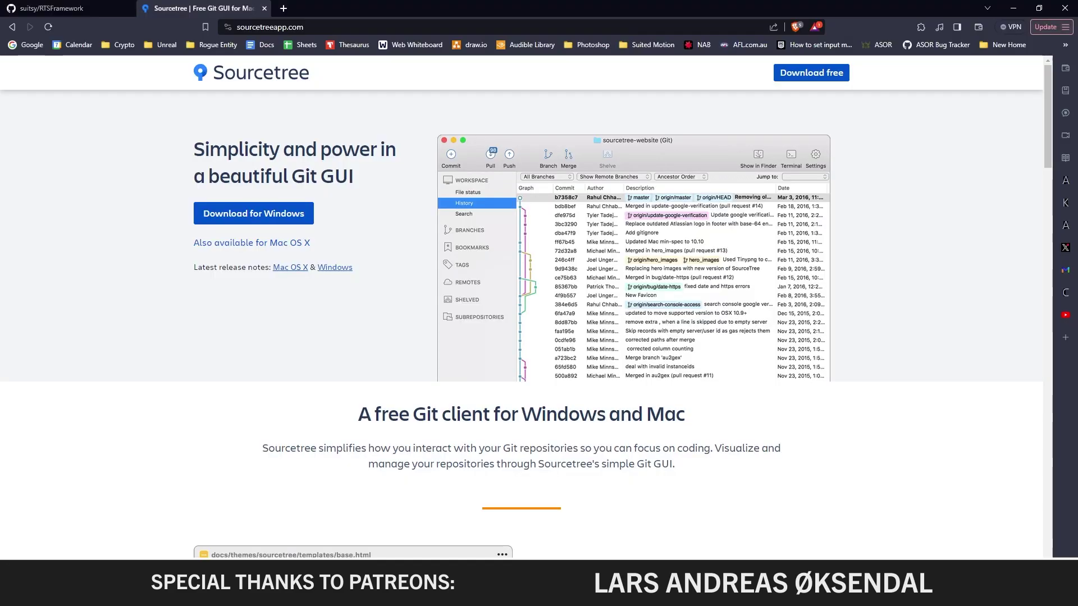
click(265, 9)
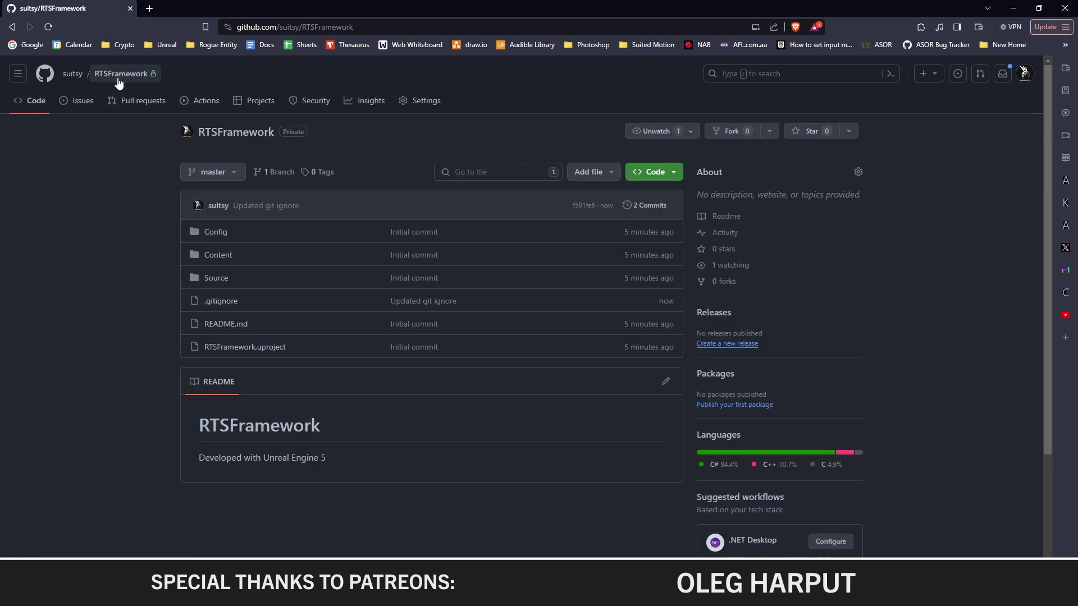
scroll(259, 263, down, 2)
scroll(267, 289, up, 3)
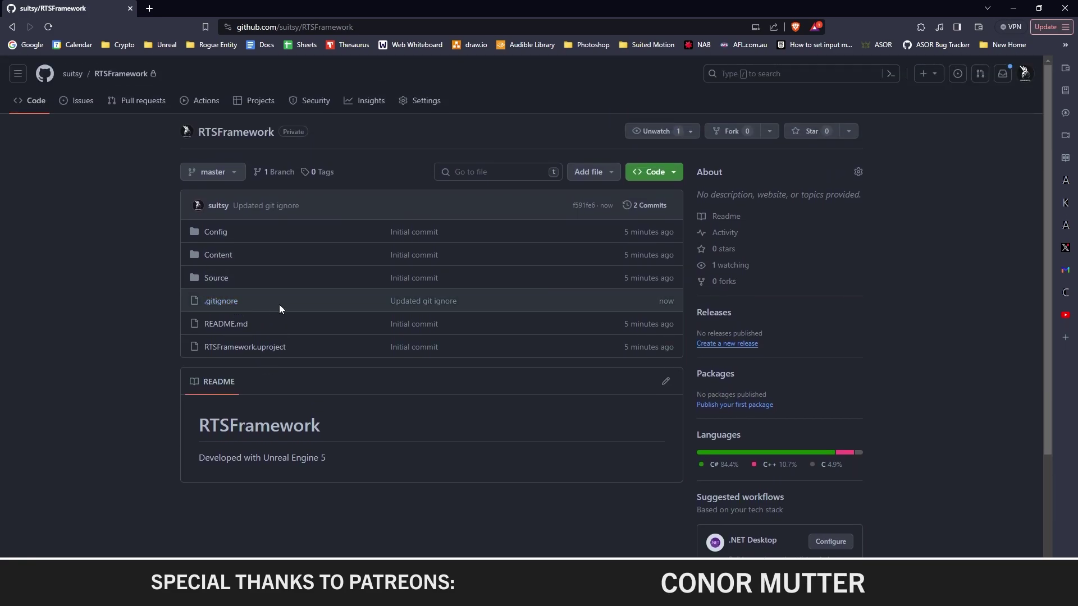
click(221, 302)
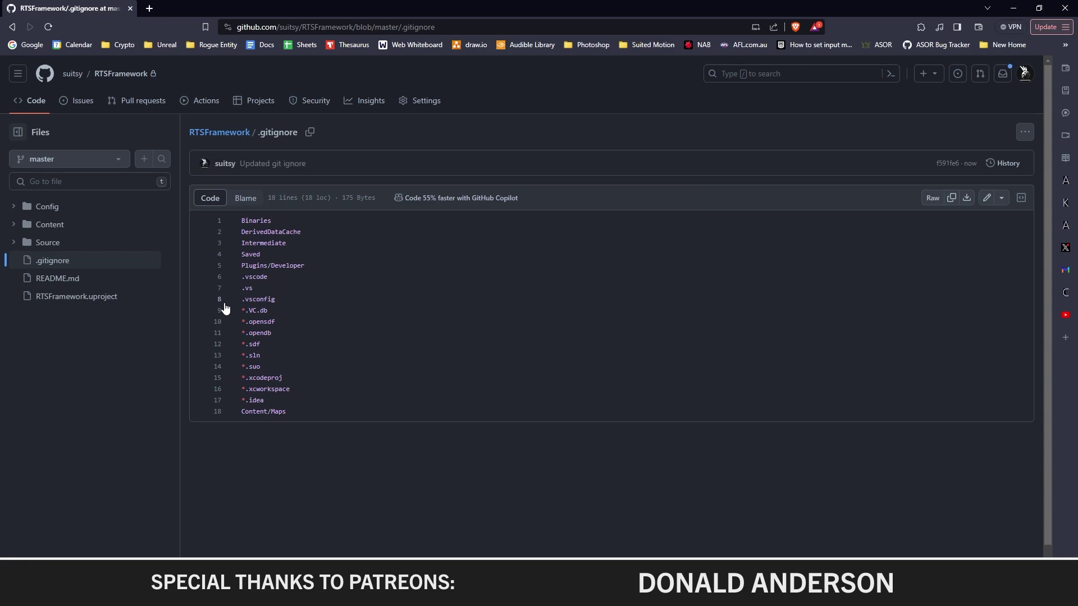
Highlight the pushed .vsconfig, Developer and first five rules in the GitHub .gitignore.
double_click(280, 298)
double_click(288, 266)
drag(242, 220, 304, 266)
click(386, 326)
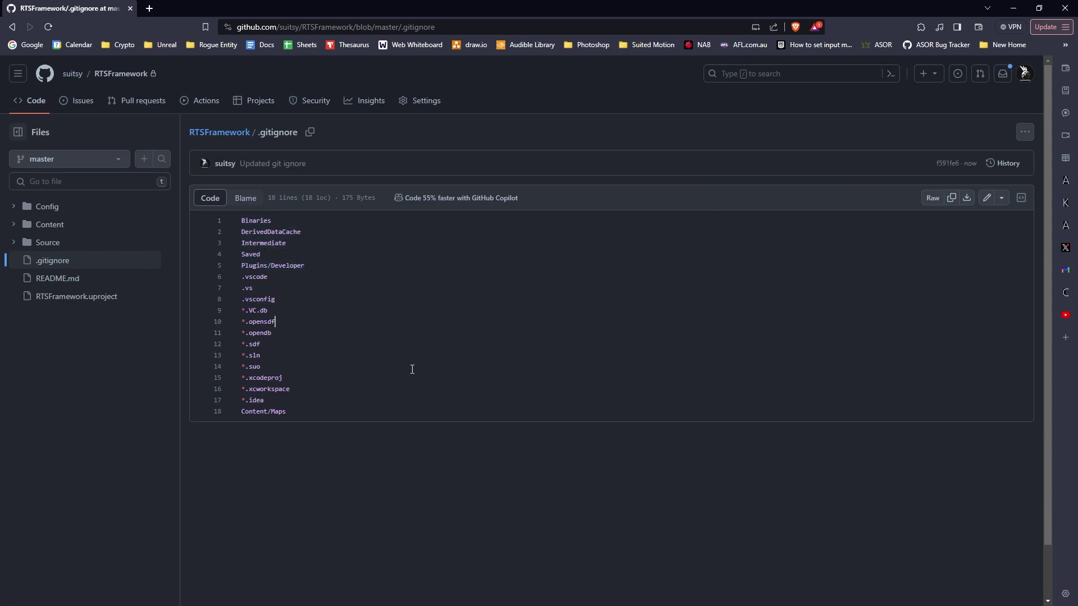